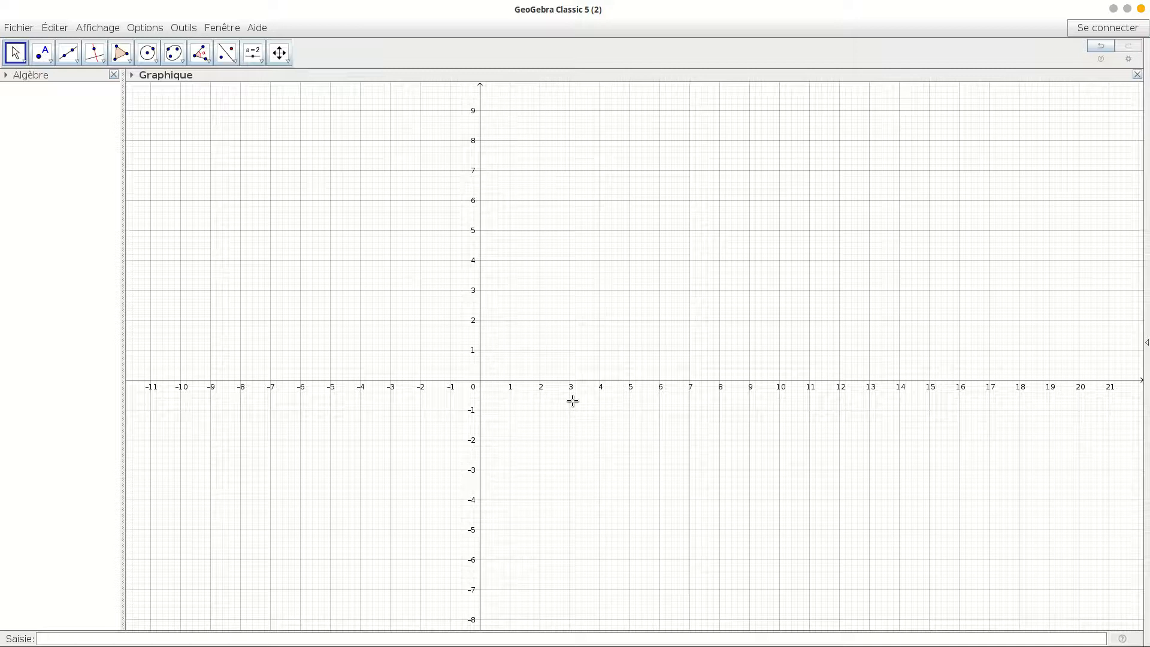
Step: Place a free point A on the graph at about (-4.36, 5.04) with the Point tool
click(51, 61)
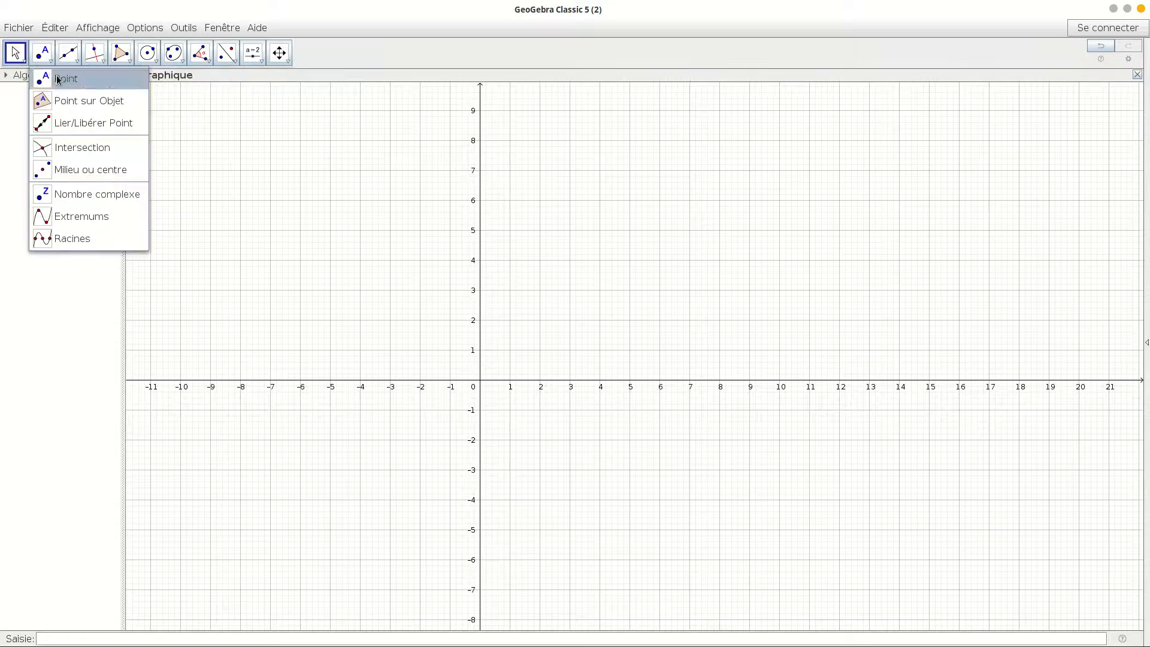
click(66, 79)
click(350, 229)
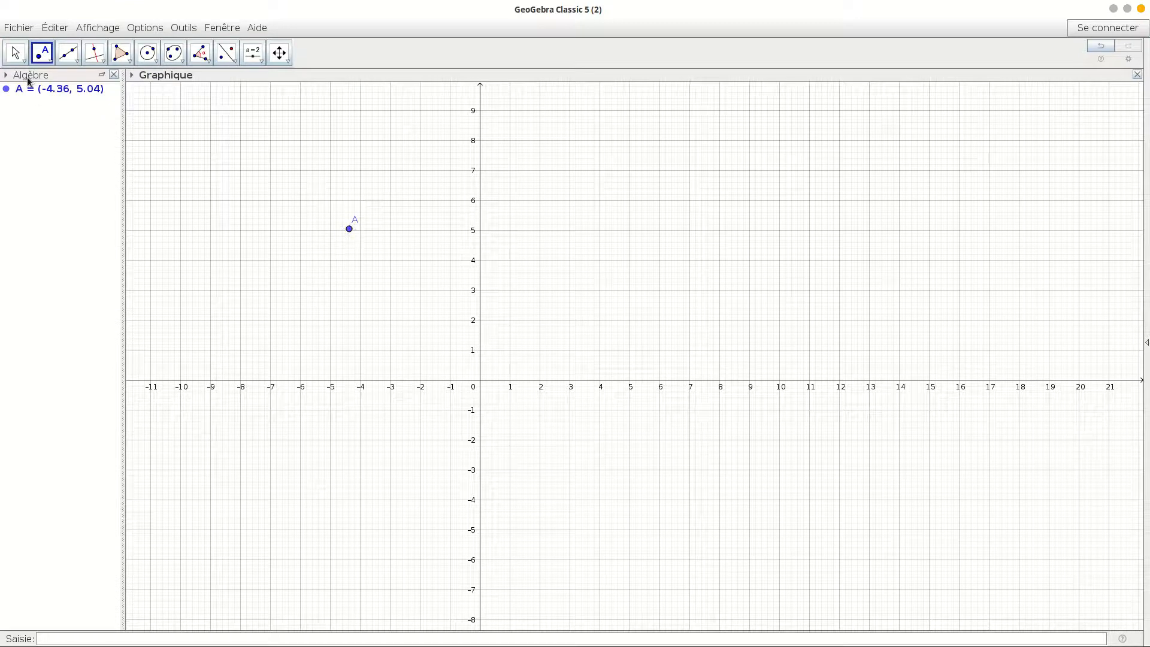
Step: Set point A's coordinates to (-1, 2) in its properties
right_click(60, 93)
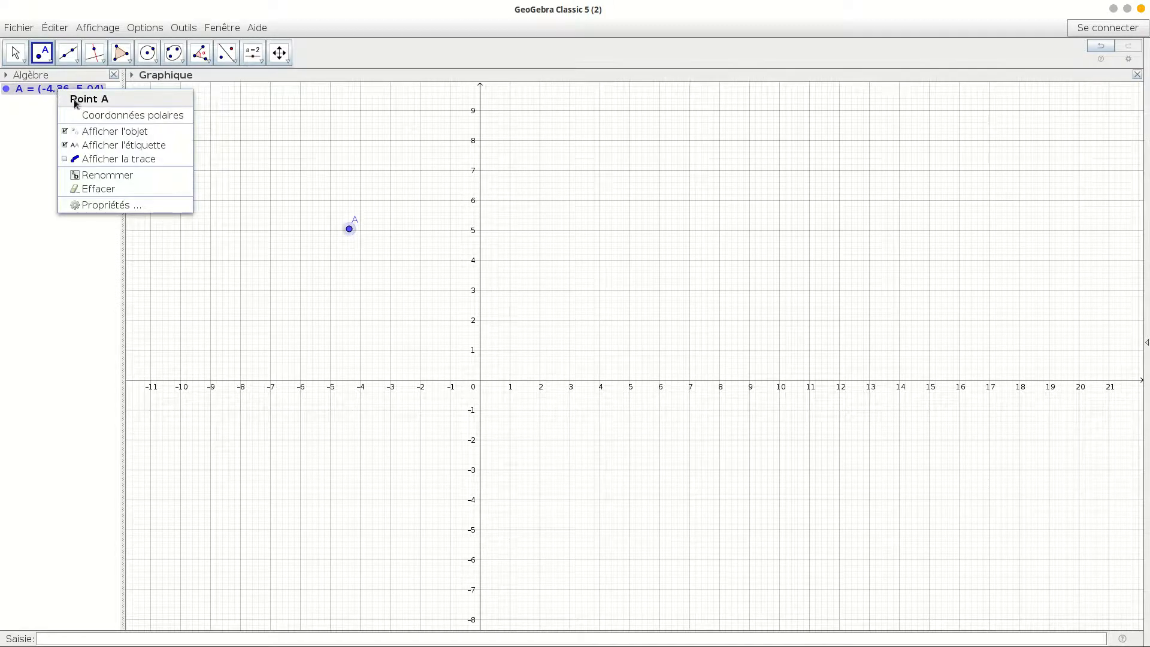
click(135, 206)
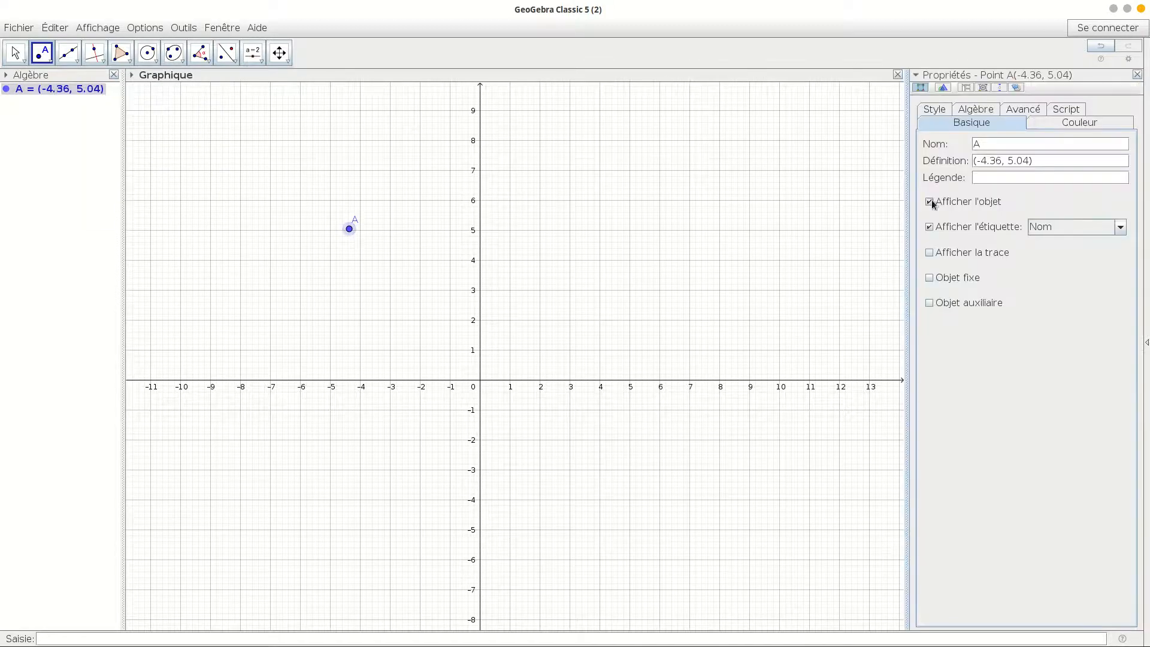
click(1001, 162)
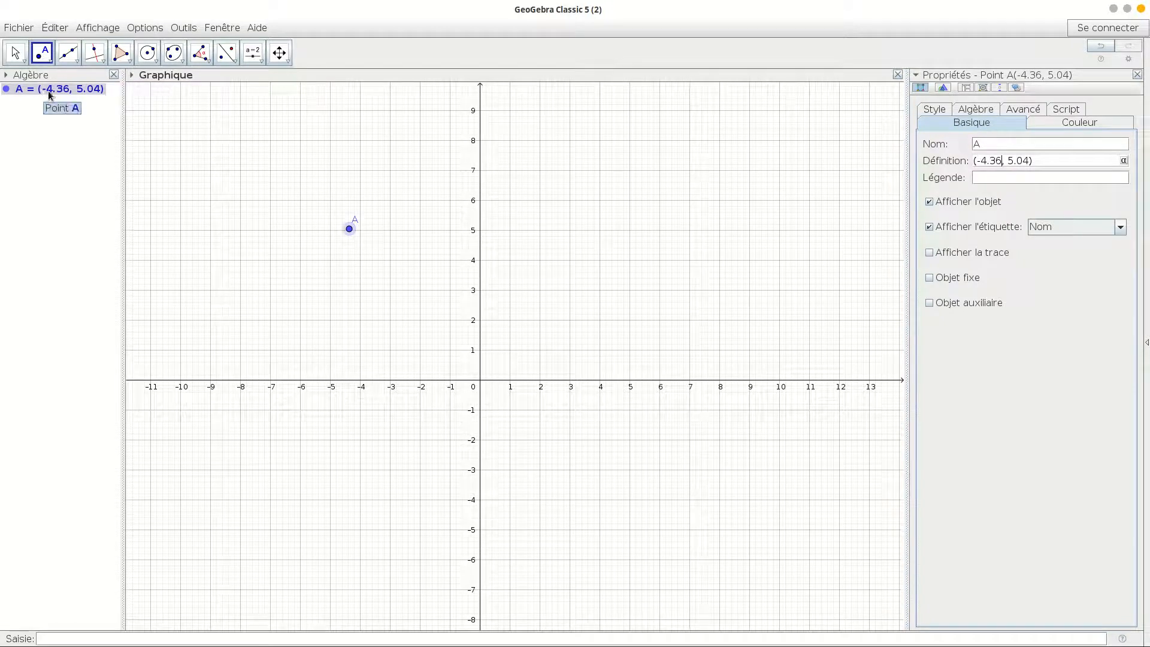
drag(1001, 161, 973, 164)
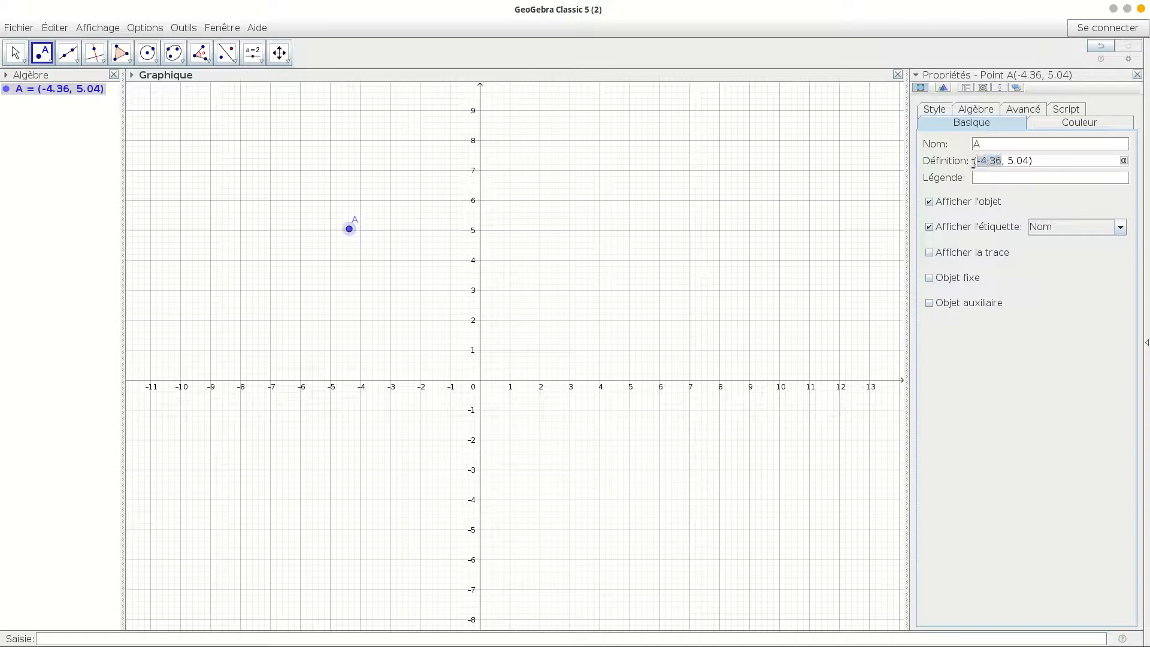
key(BackSpace)
text(1)
click(978, 161)
text(-)
drag(1016, 161, 994, 162)
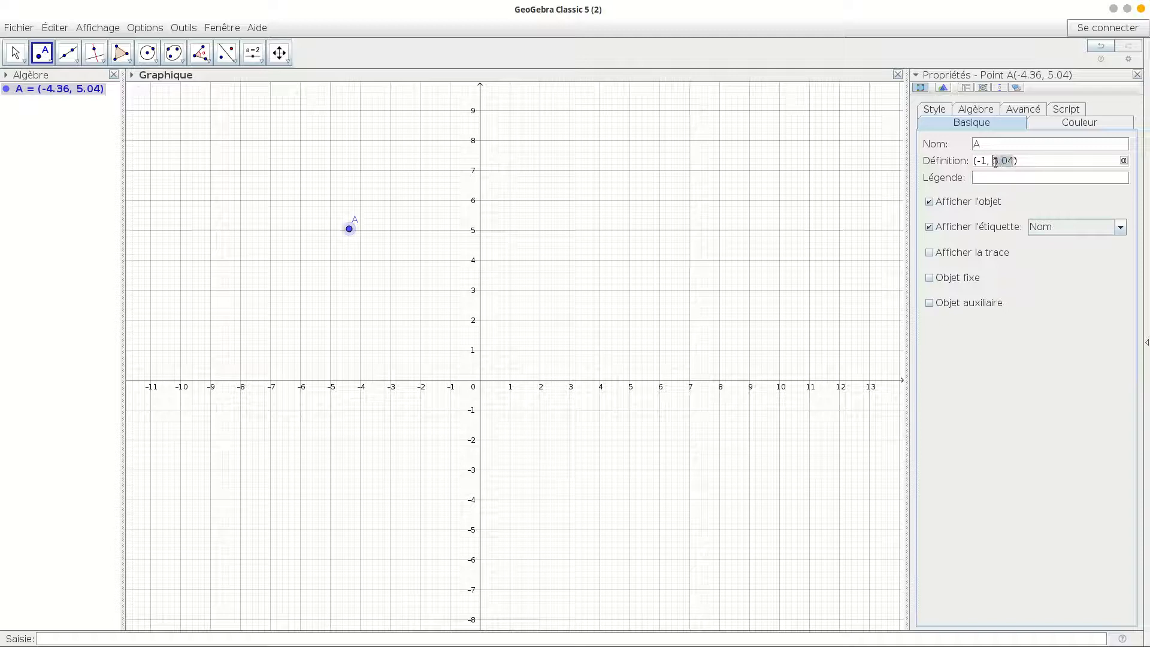
text(3)
key(Return)
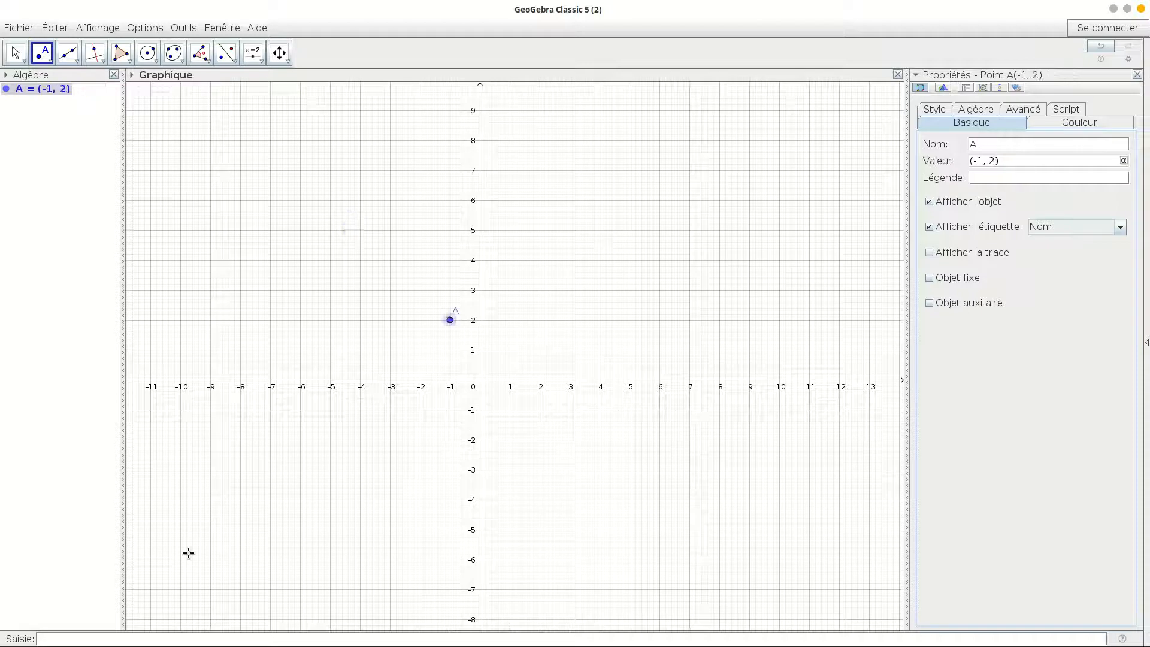
Step: Create point B by entering its definition B=(1, -1)
click(58, 639)
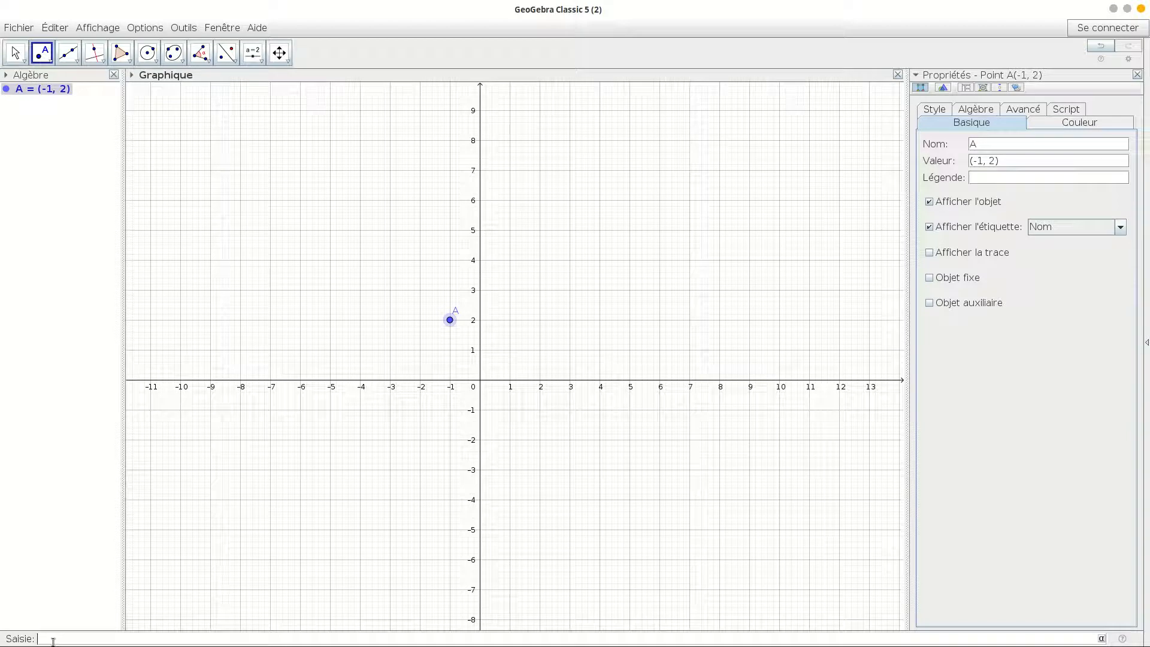
text(B=)
text((1, -1)
key(Return)
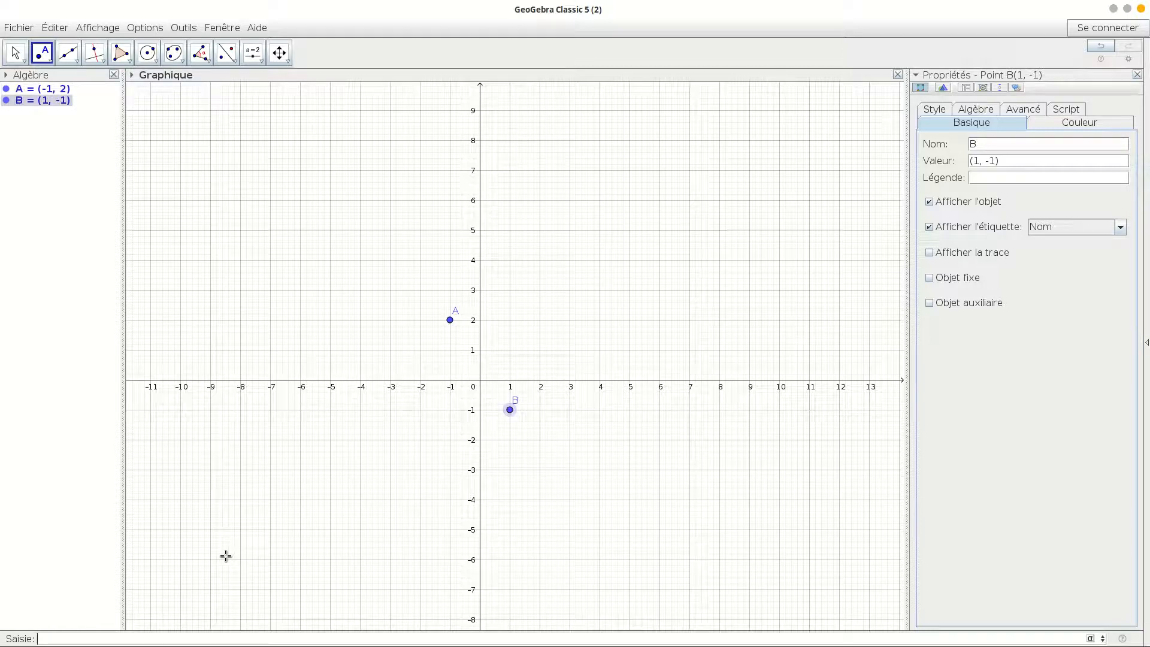
Step: Place a free point C at about (-8.18, 5.38) on the graph and open its properties
click(56, 640)
click(52, 60)
click(60, 78)
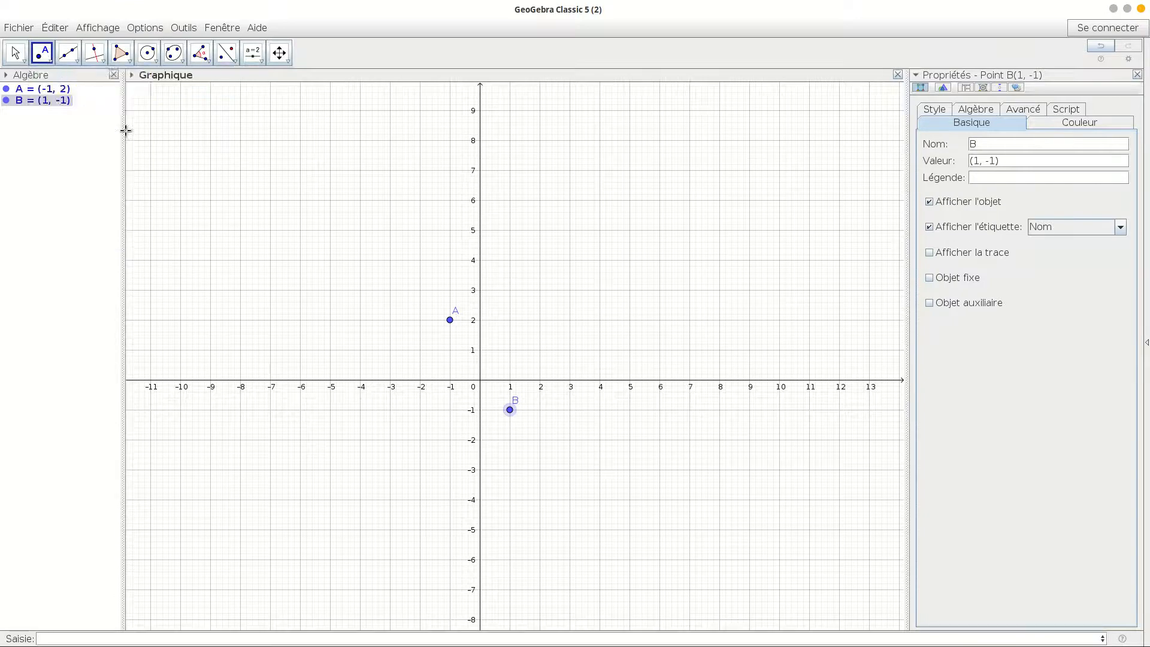
click(234, 218)
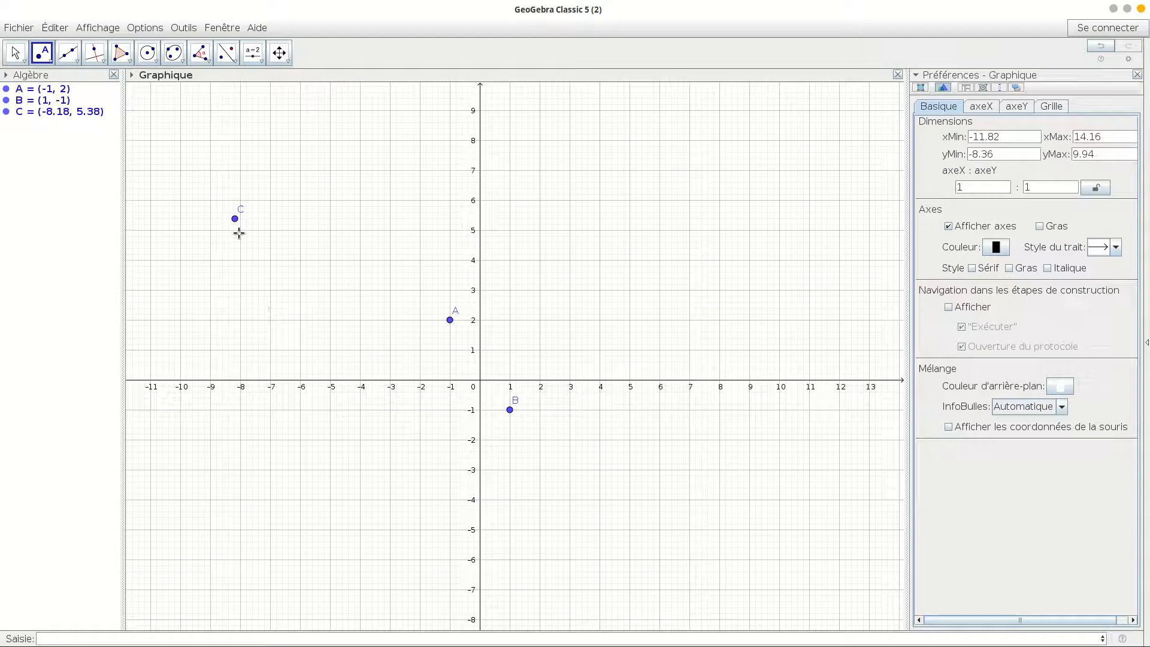
right_click(53, 118)
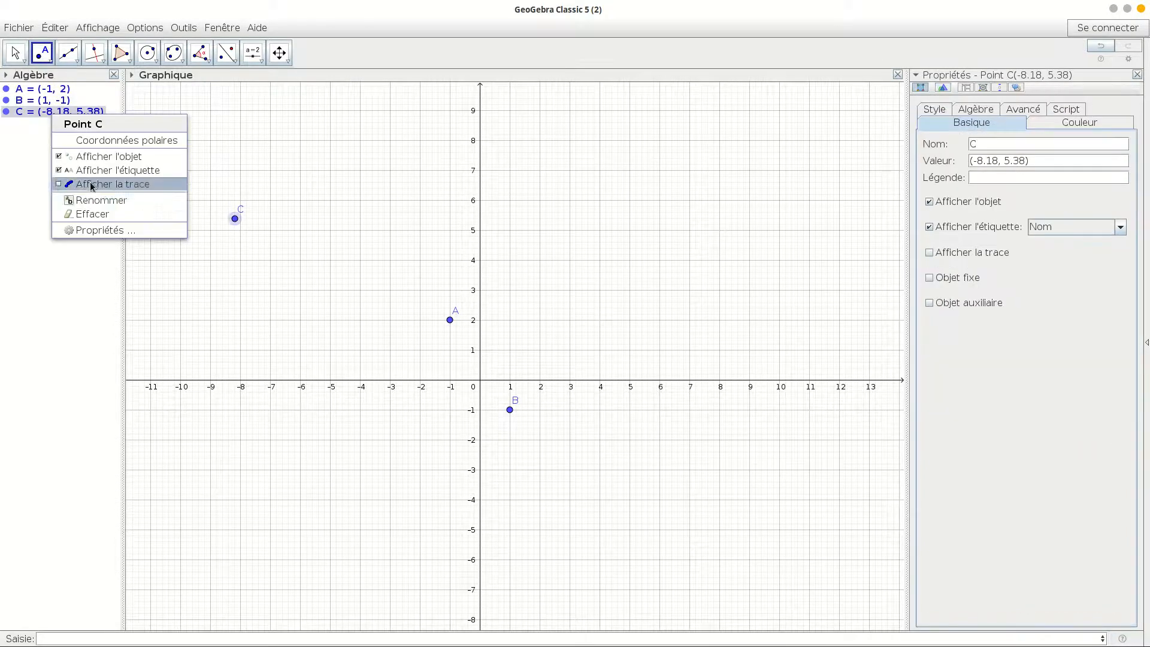
click(114, 226)
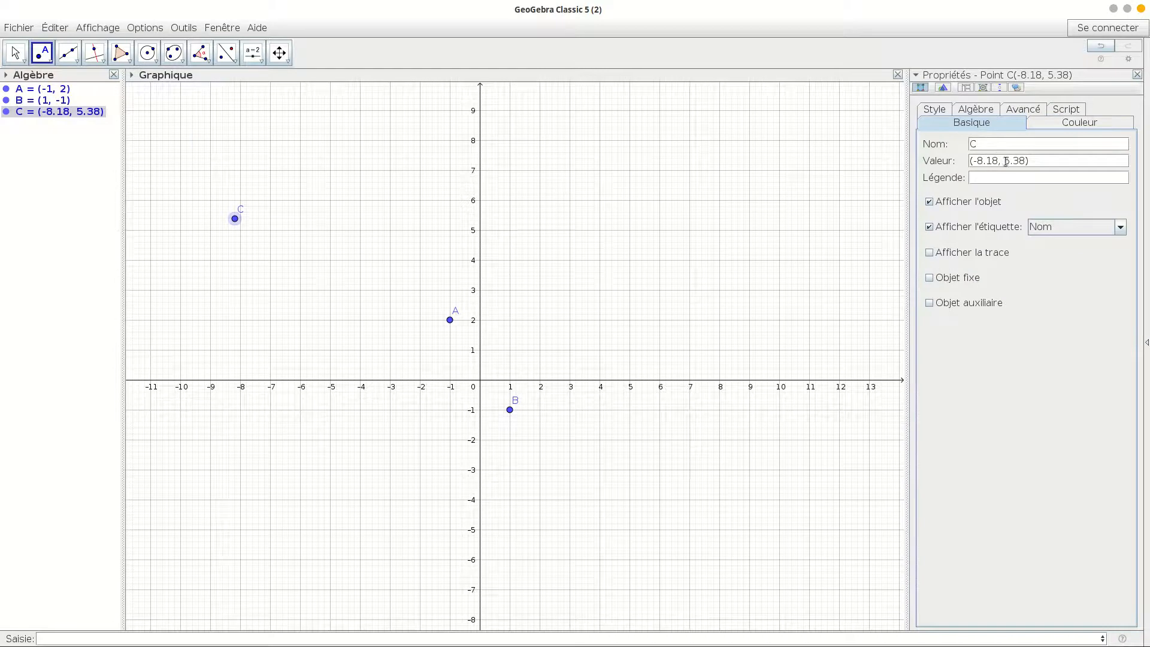
Step: Close the properties and delete the freely placed point C
click(1136, 74)
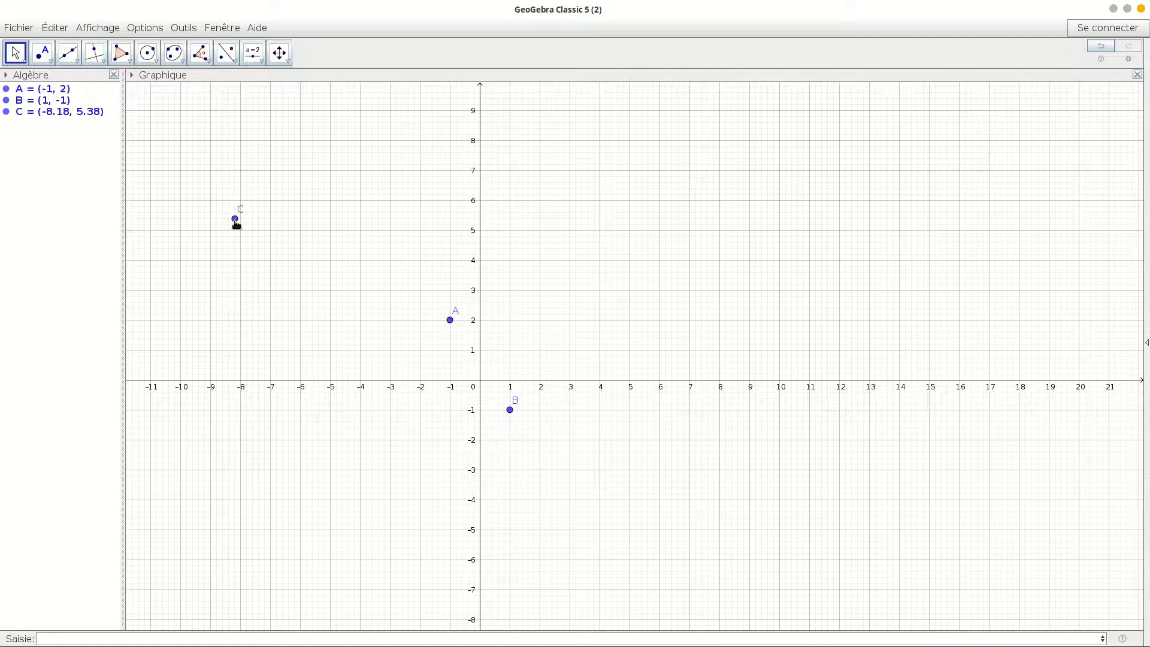
right_click(235, 219)
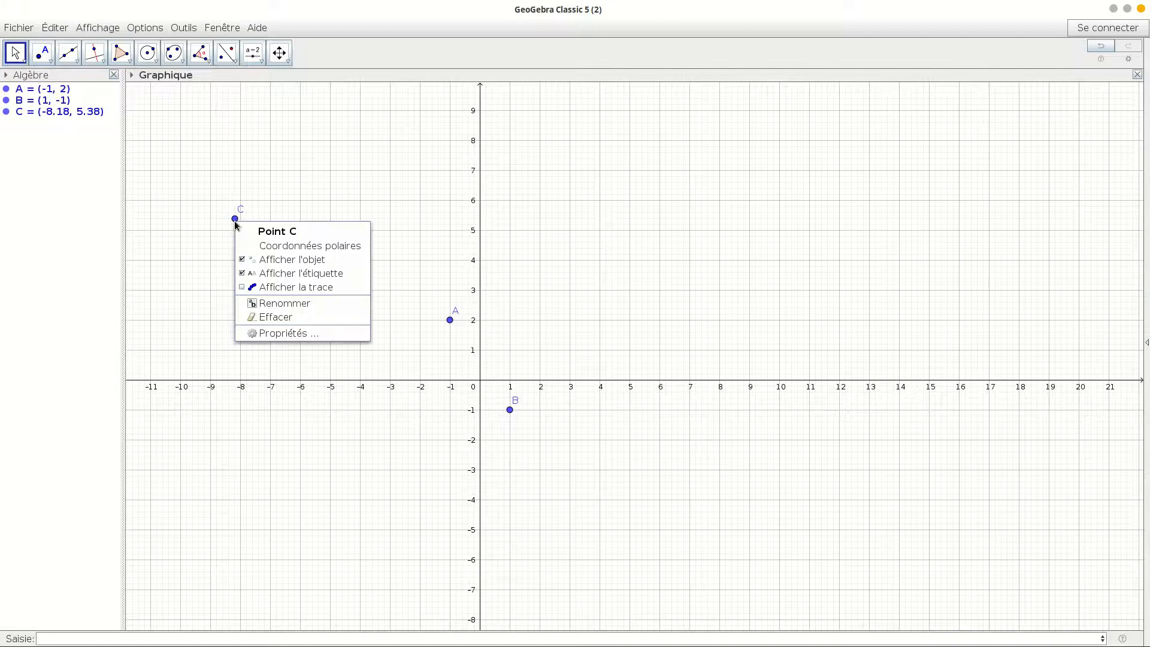
click(309, 318)
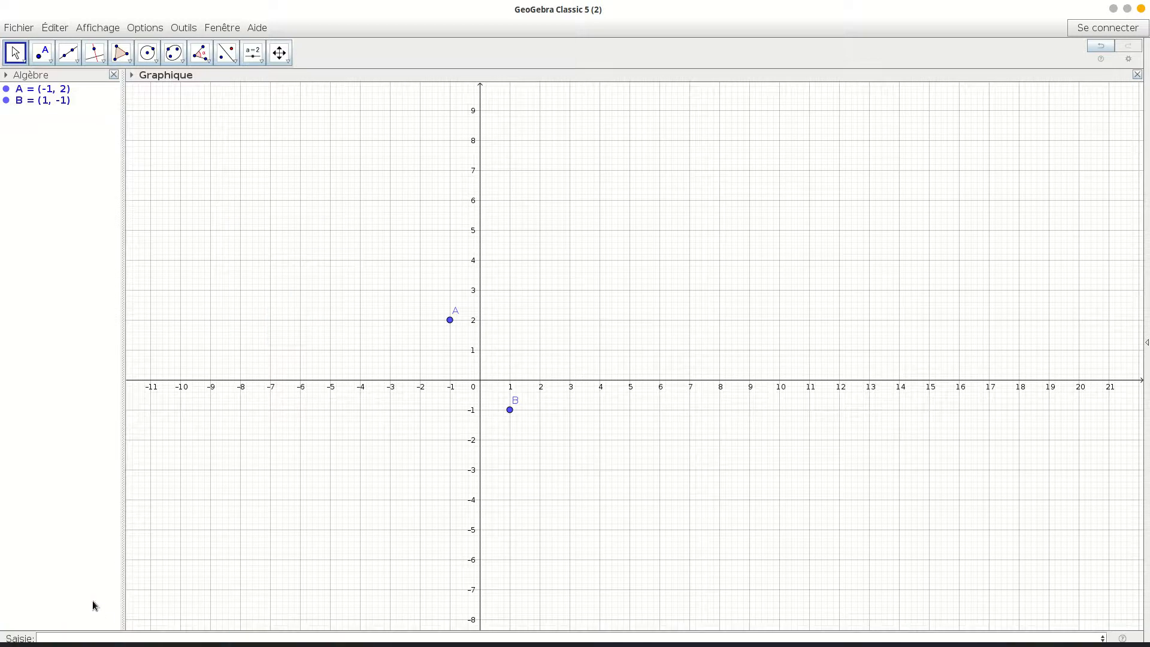
Step: Create point C by entering its definition C=(4,5)
click(53, 640)
text(C)
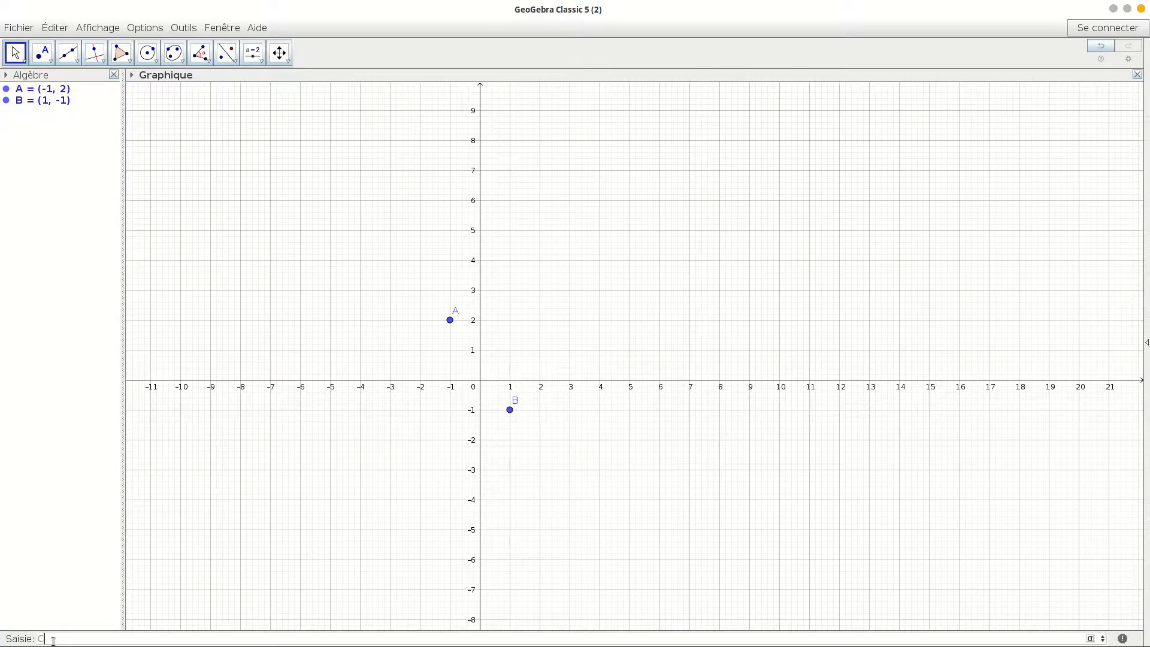
text(=(4,5)
key(Return)
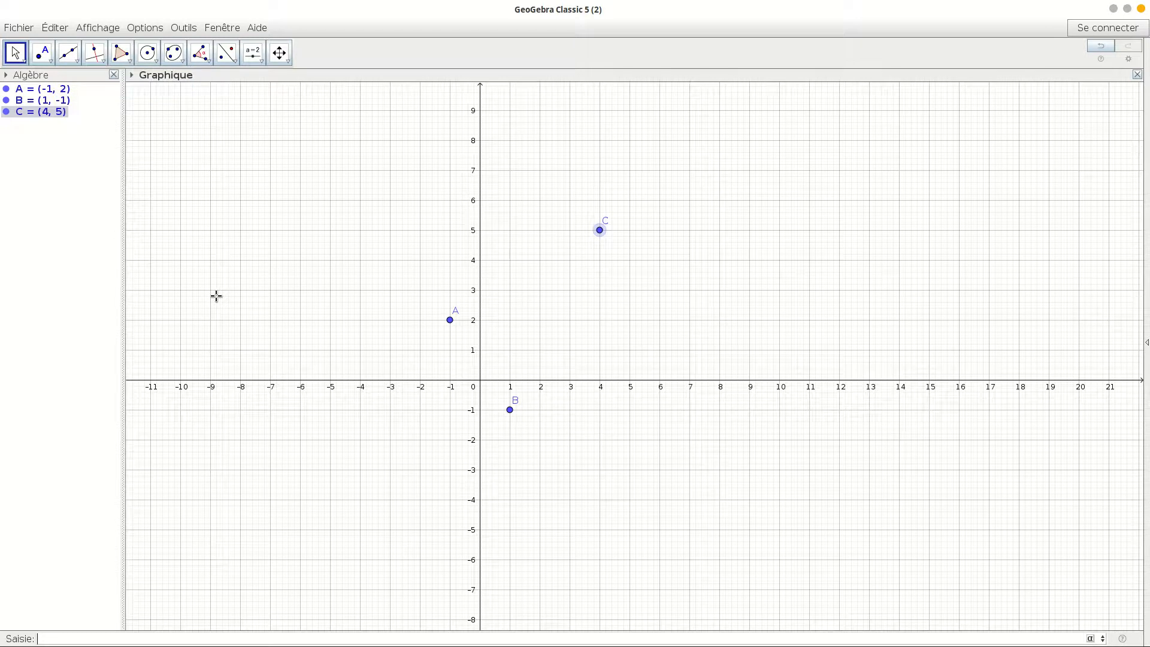
Step: Set the labelling option to new points only (Seulement les nouveaux points)
click(146, 27)
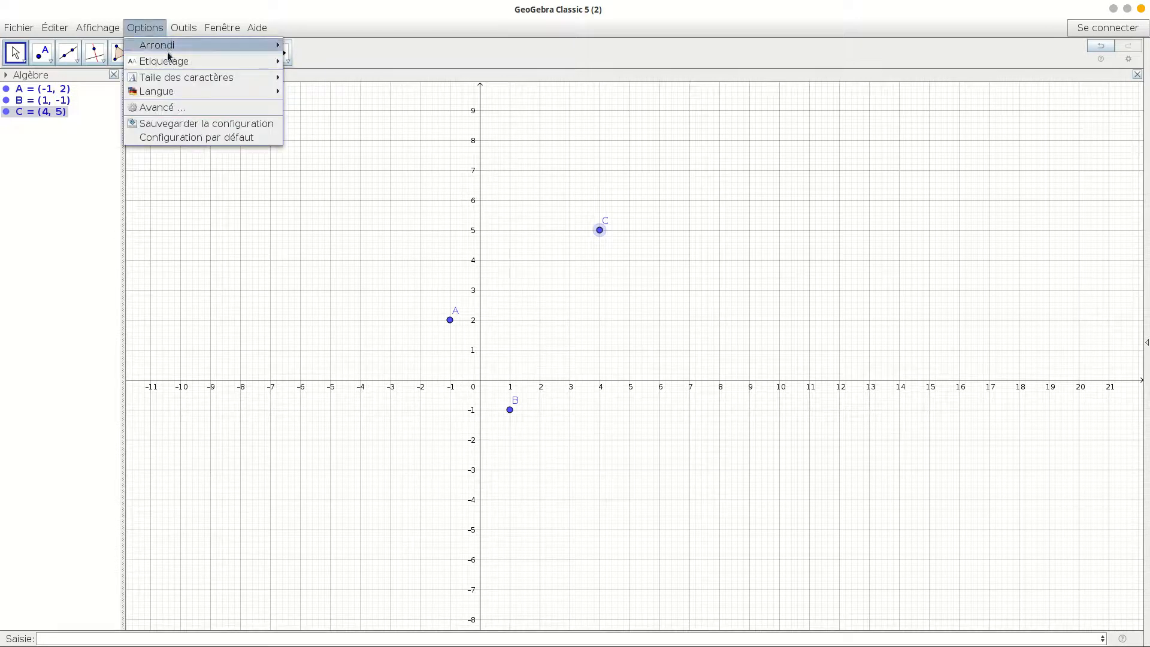
mouse_move(176, 67)
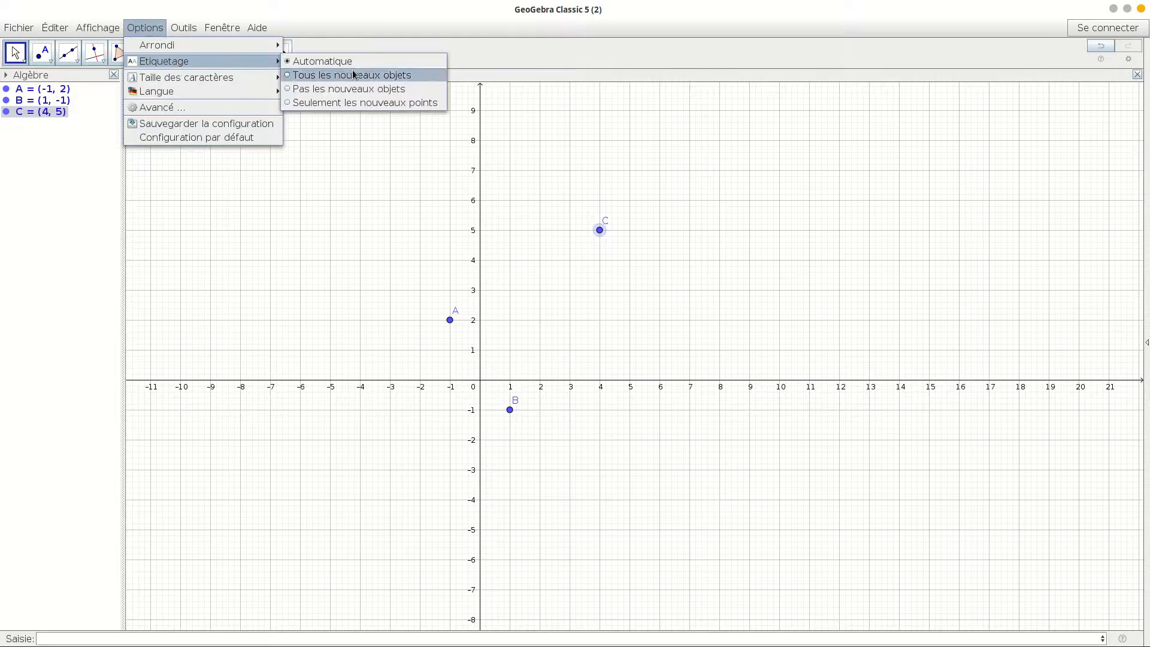
click(359, 103)
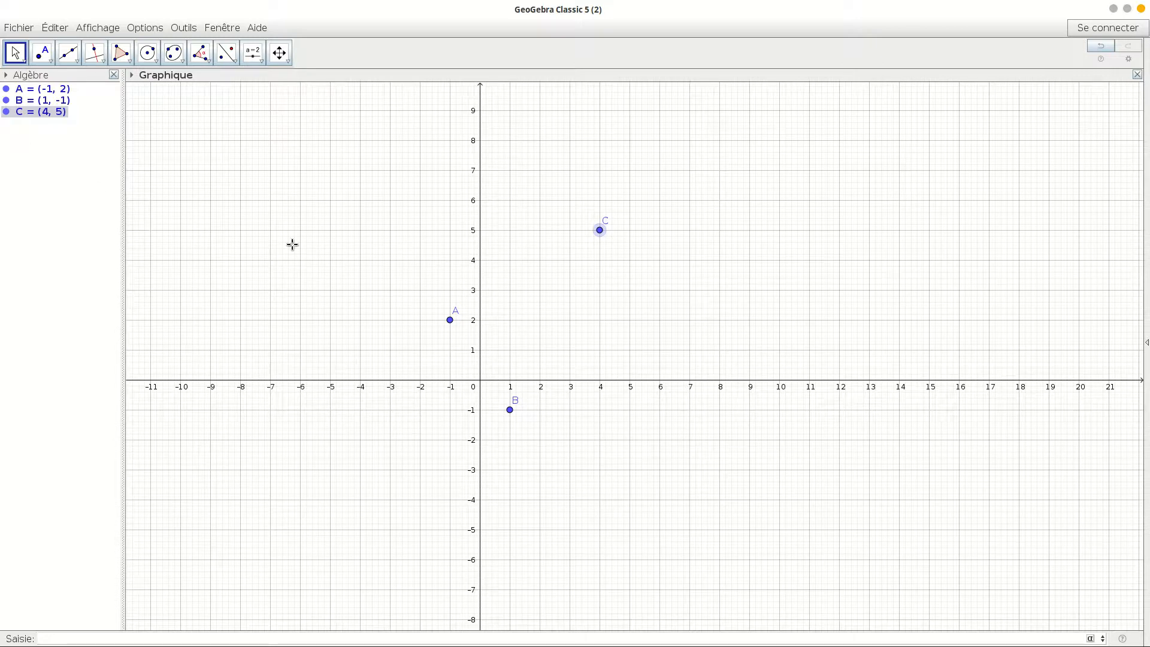
Step: Select points A, B and C together and change their point style to a cross
click(26, 90)
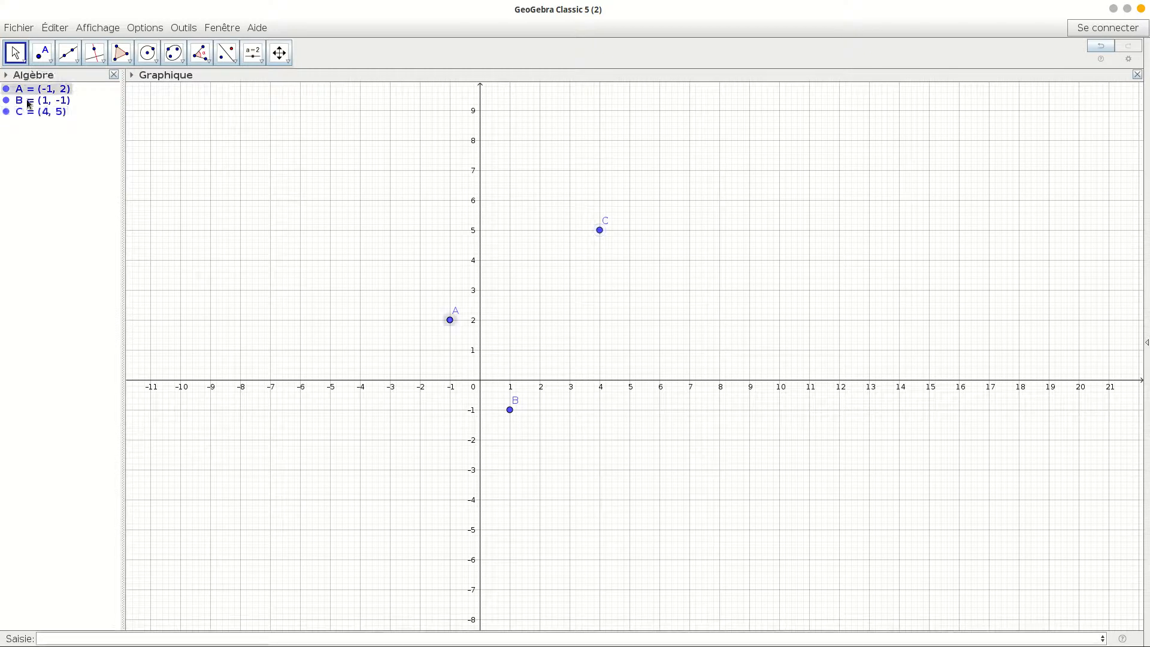
ctrl+click(27, 101)
ctrl+click(30, 111)
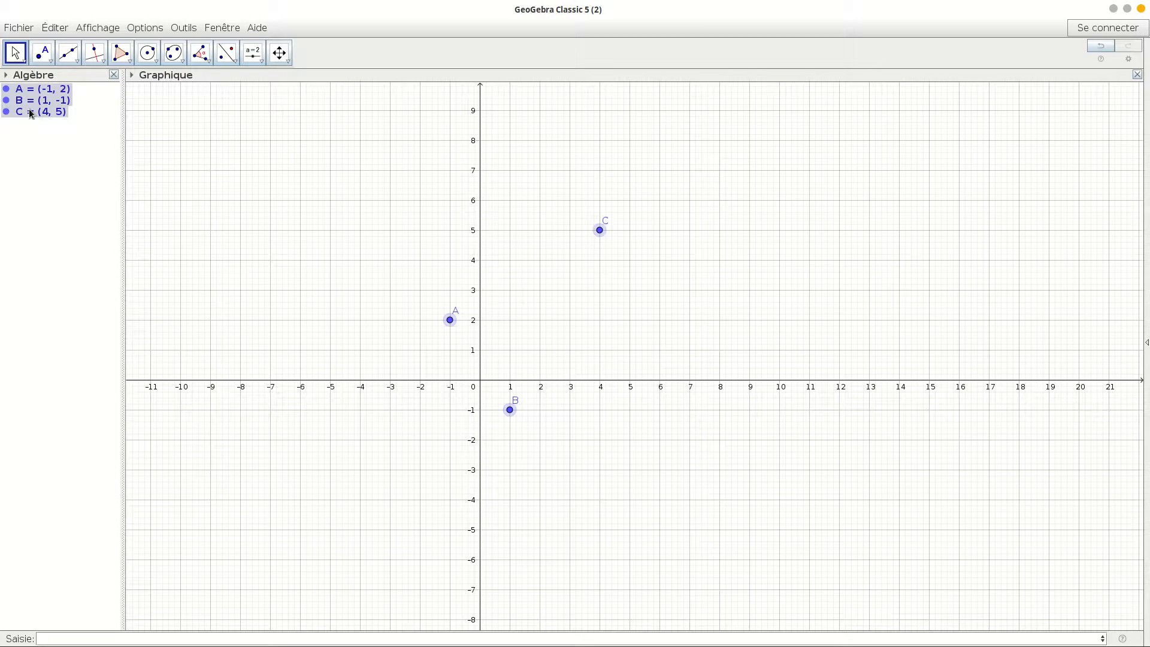
right_click(29, 111)
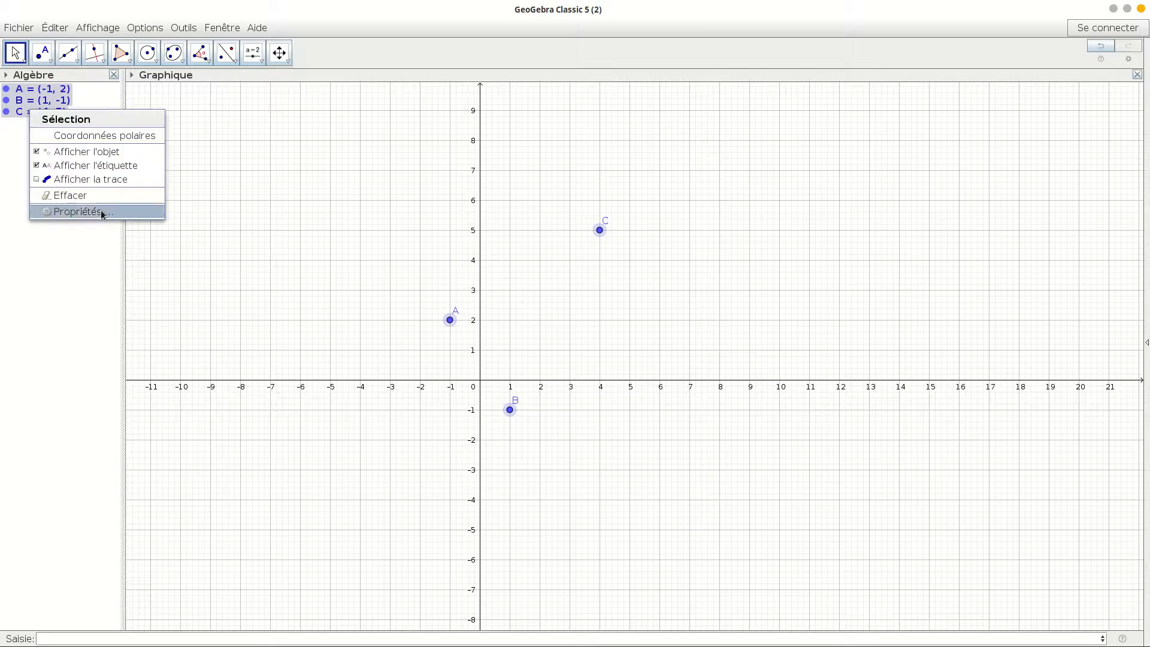
click(101, 210)
click(942, 112)
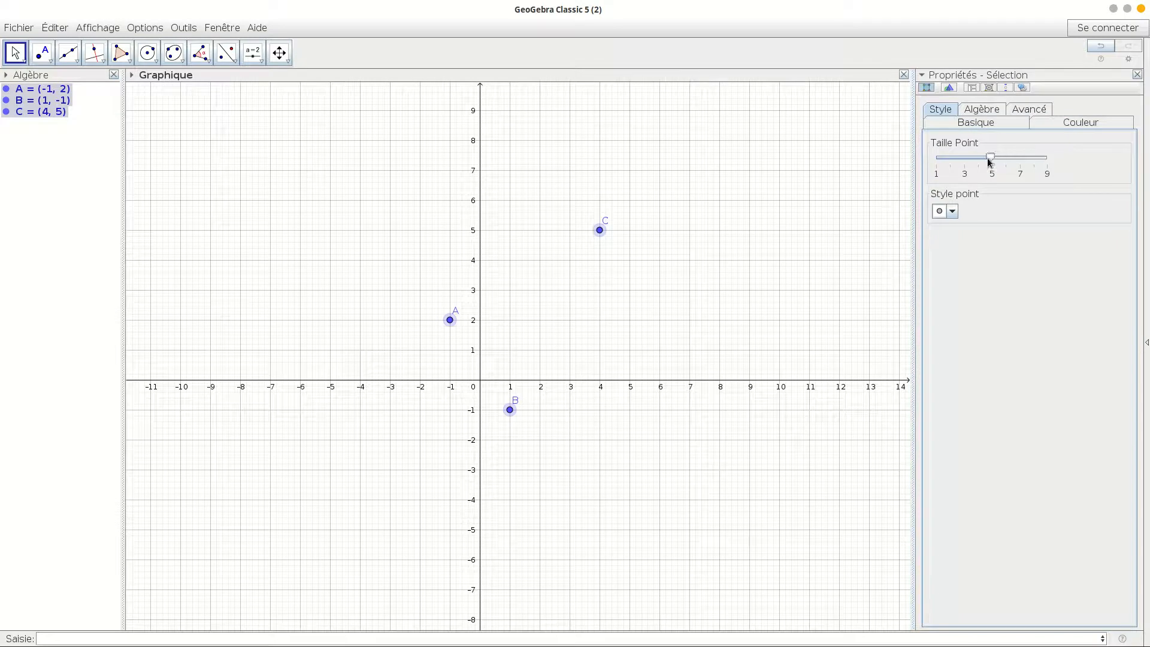
click(952, 211)
click(951, 238)
Step: Colour the three selected points pure blue (0, 0, 255) and clear the selection
click(1075, 123)
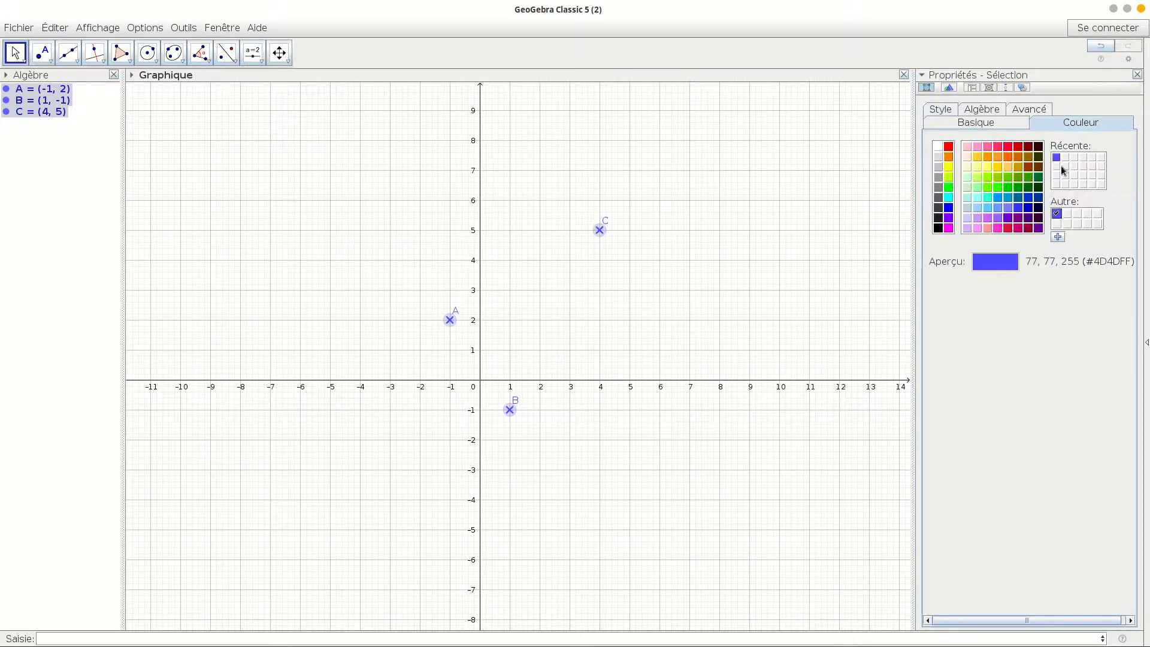
click(949, 209)
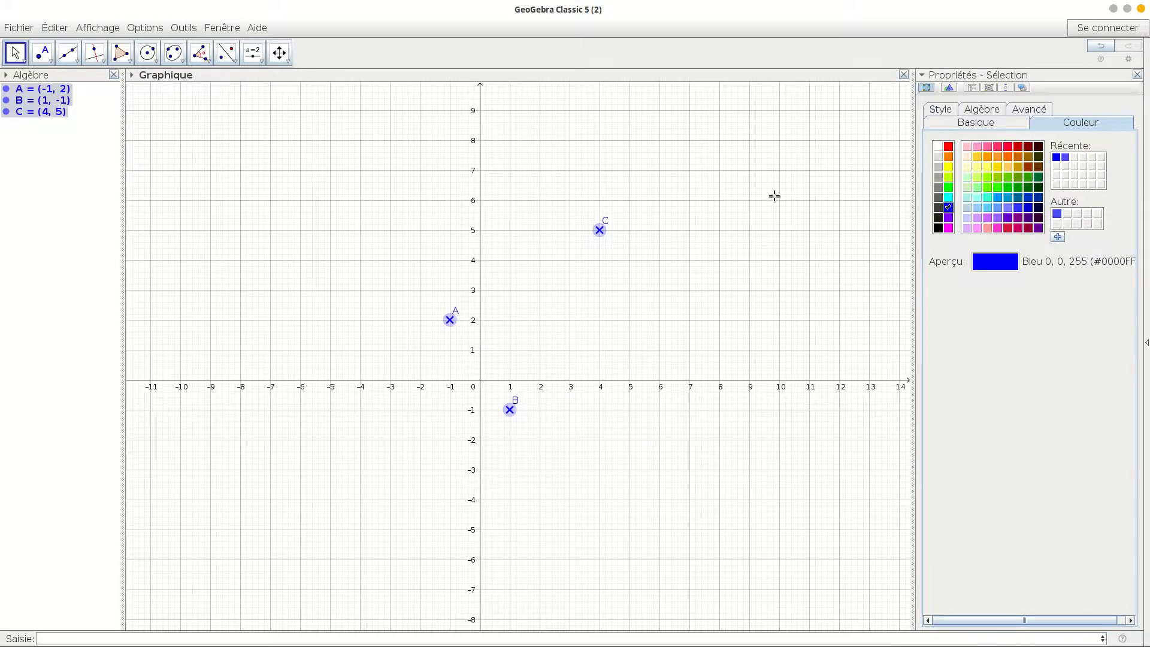
click(774, 196)
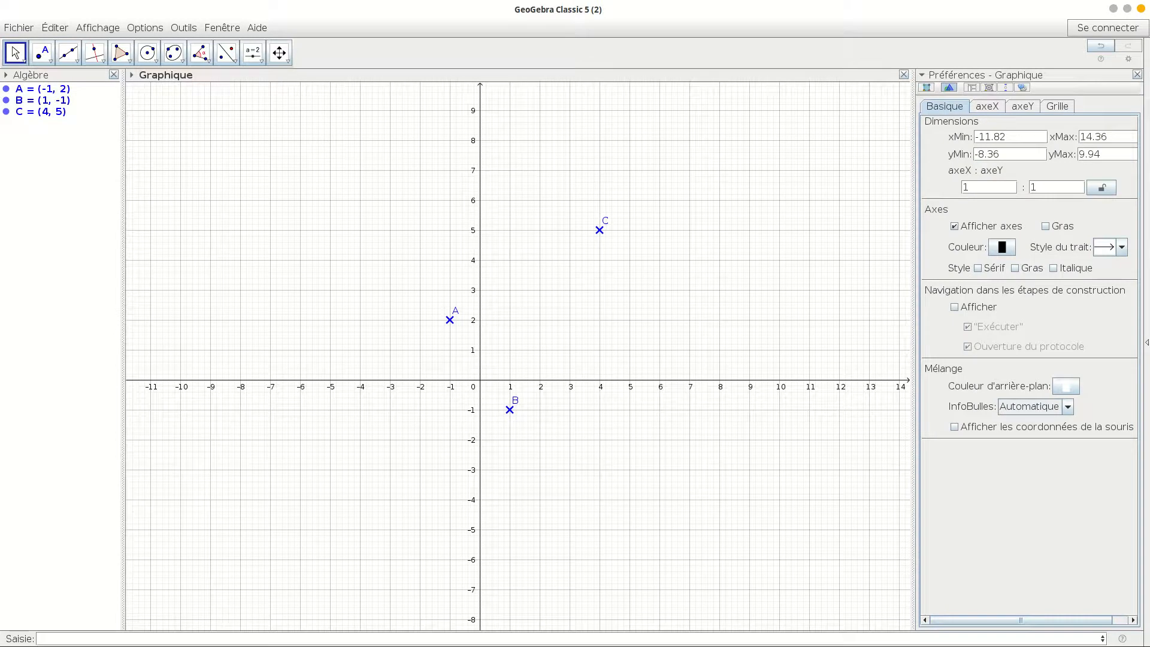
mouse_move(880, 639)
click(1026, 636)
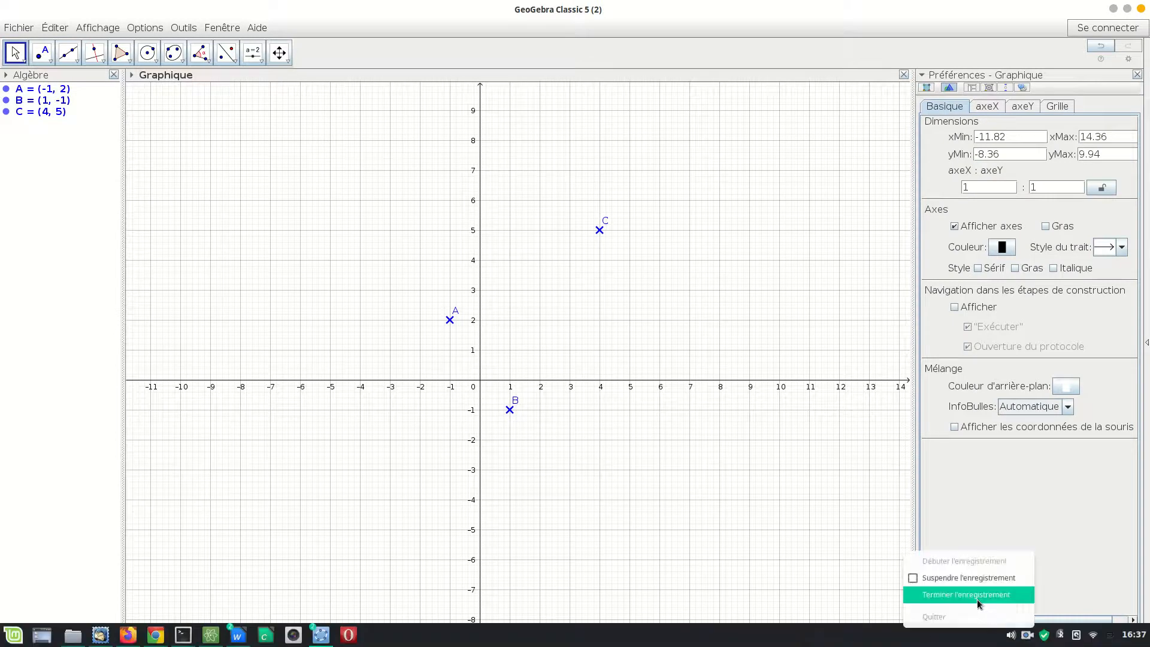
click(968, 577)
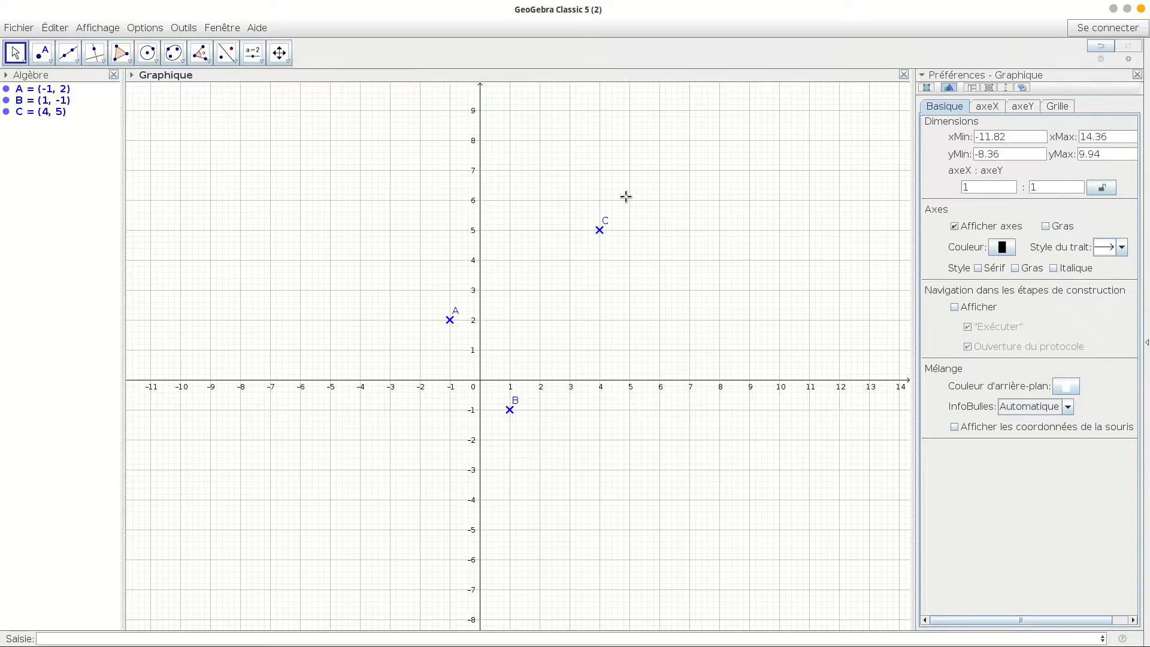
Step: Close the graph preferences, show the Calcul formel view and activate its first row for input
click(1136, 74)
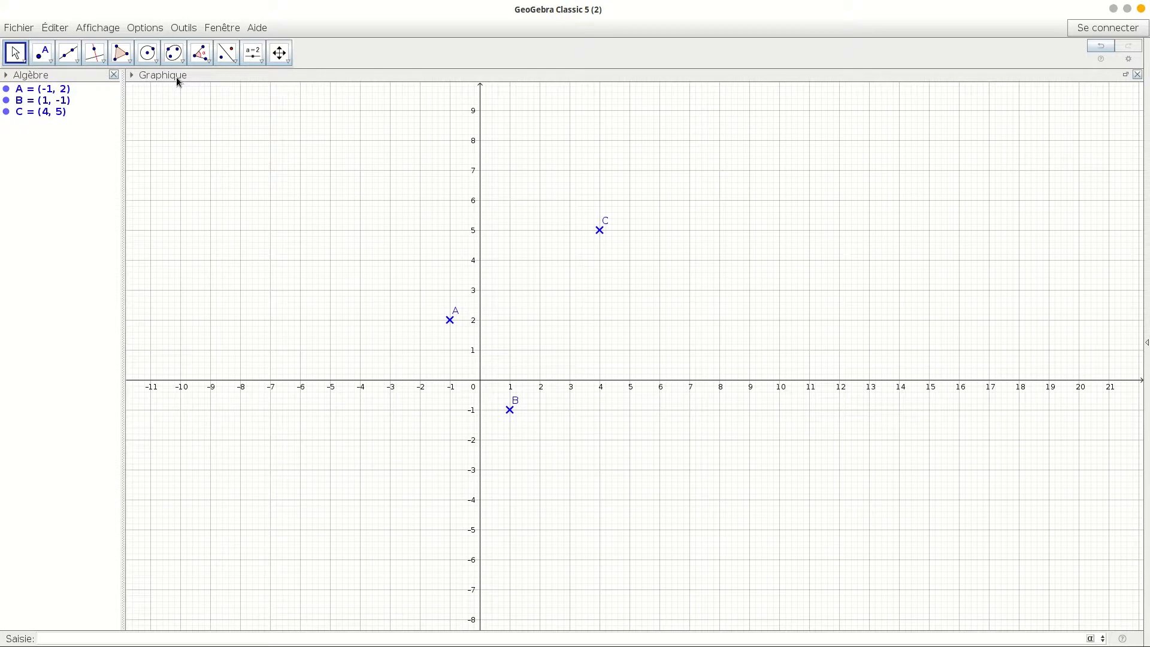
click(99, 30)
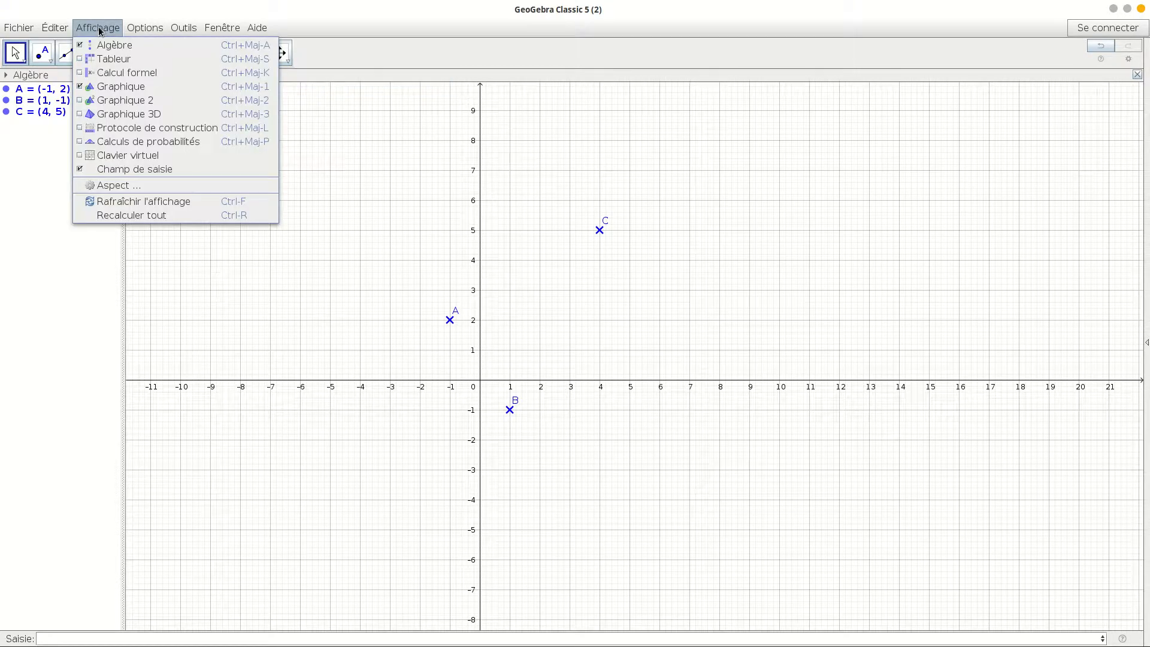
click(124, 72)
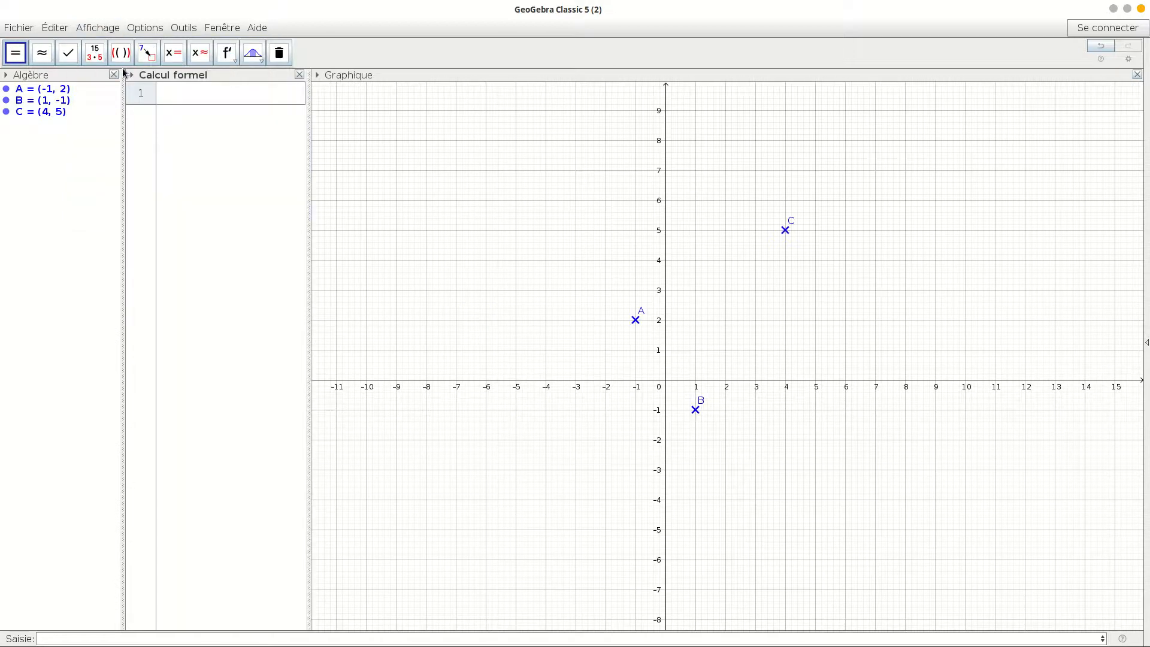
click(187, 97)
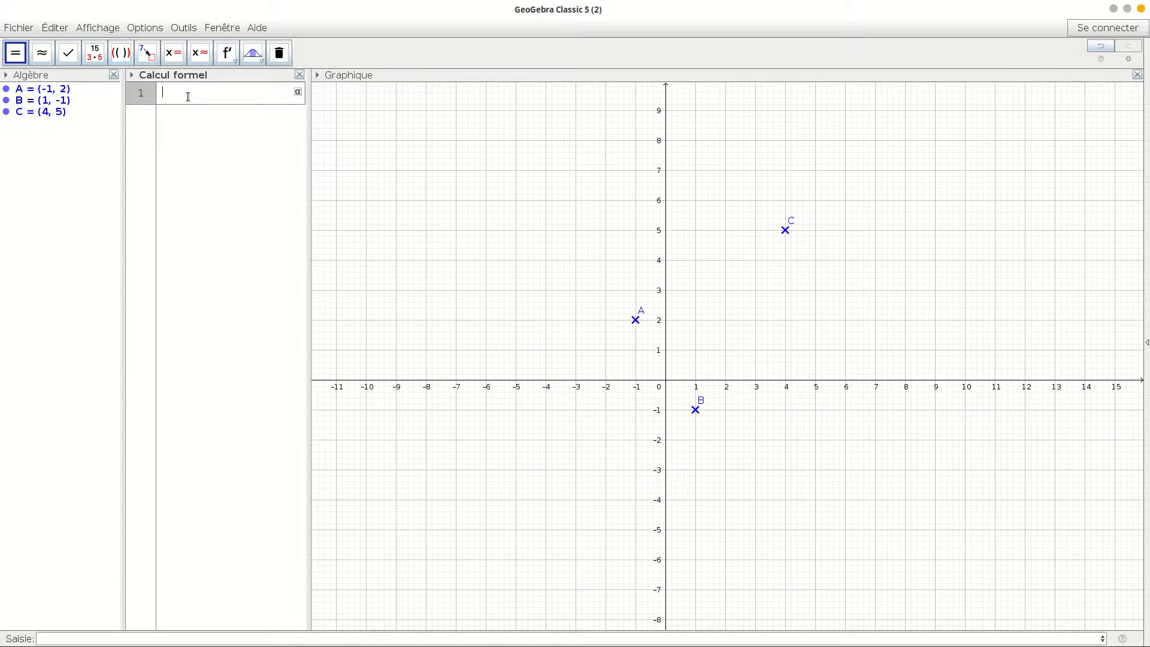
Step: Enter the equations a-b+c=2, a+b+c=-1 and 16a+4b+c=5 in rows 1 to 3 of Calcul formel
text(a-b+c=2)
key(Return)
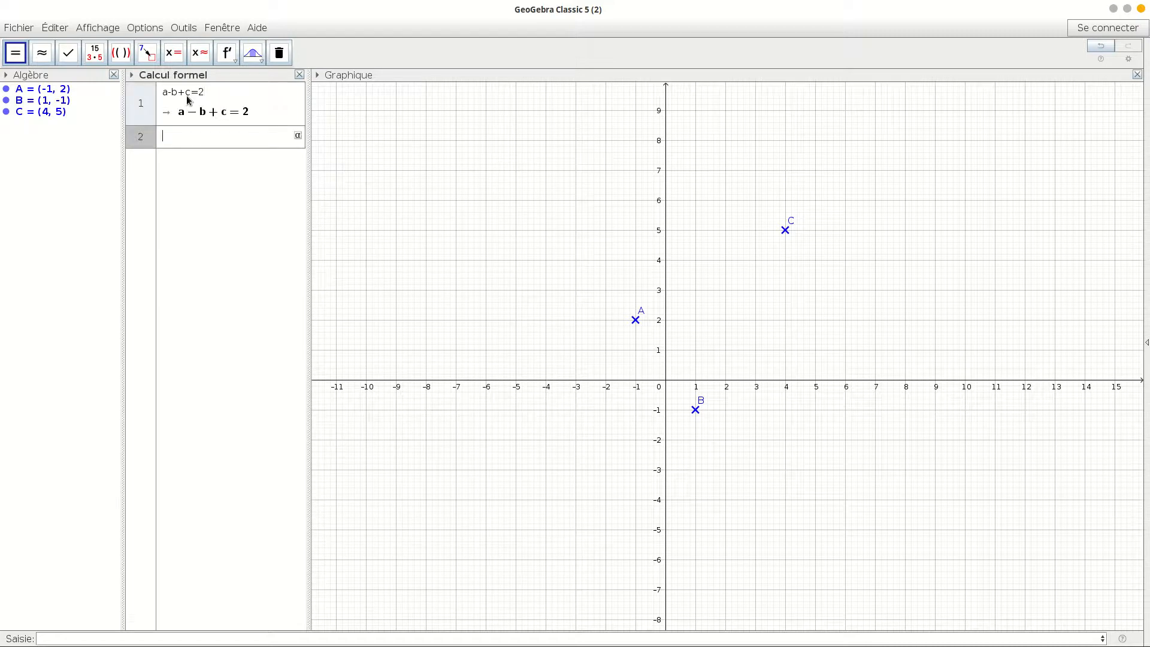
text(a+b+c=-1)
key(Return)
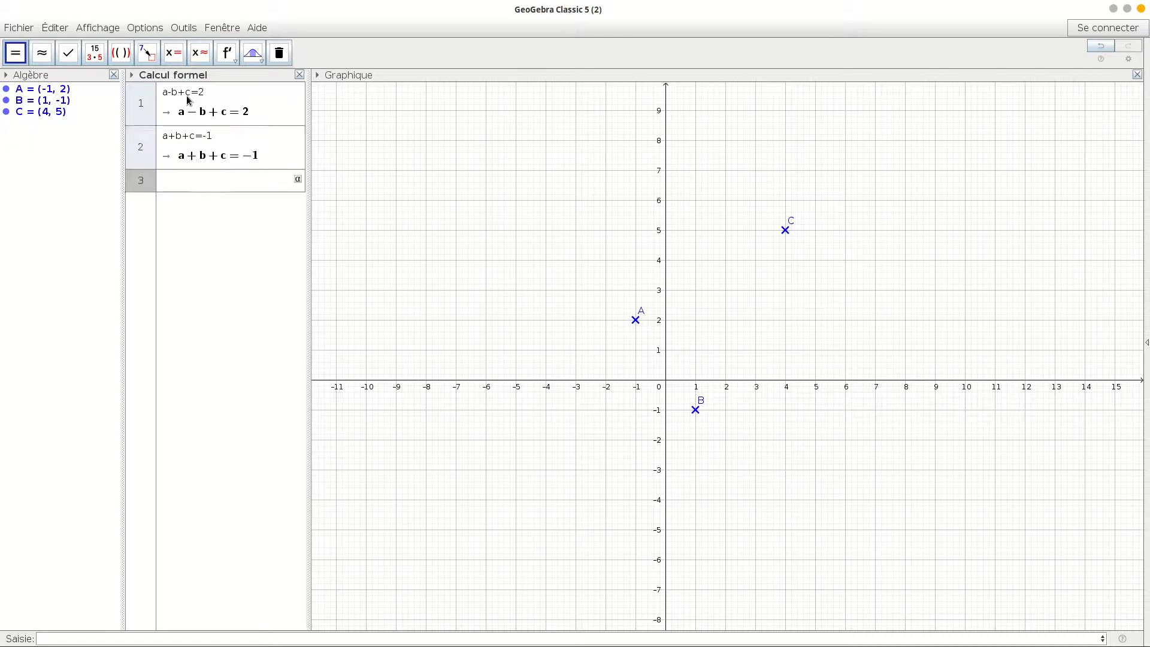
text(16a+4b+c=5)
key(Return)
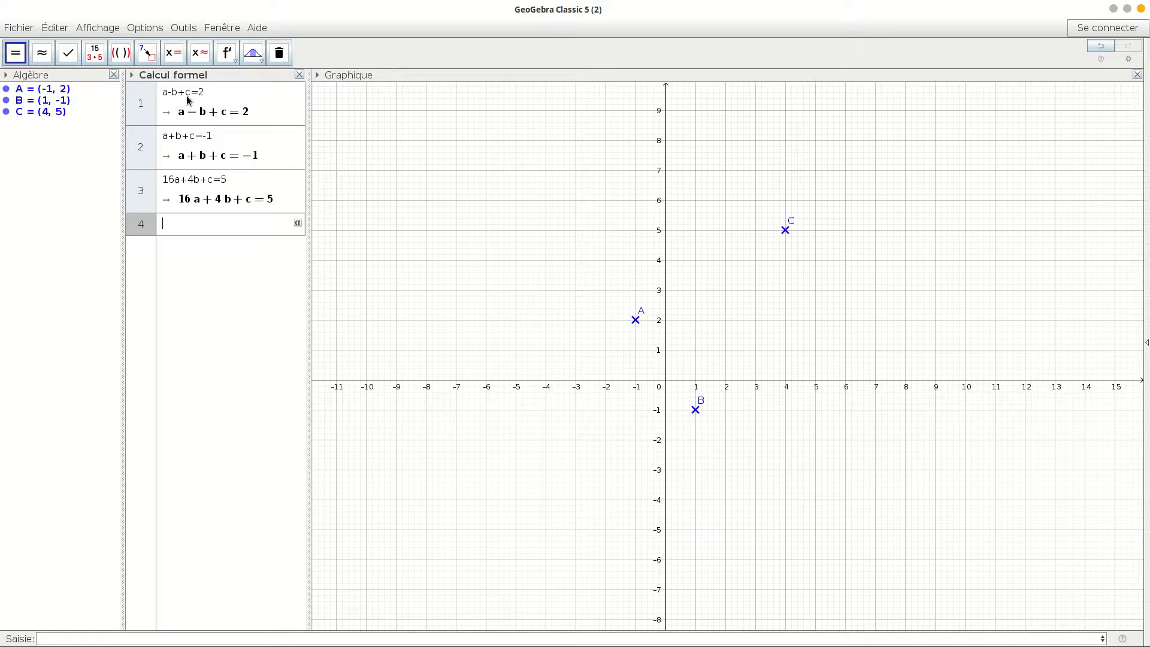
Step: Insert the Résoudre command for a list of equations and a list of variables in row 4, and widen the Calcul formel view
text(Résoudre)
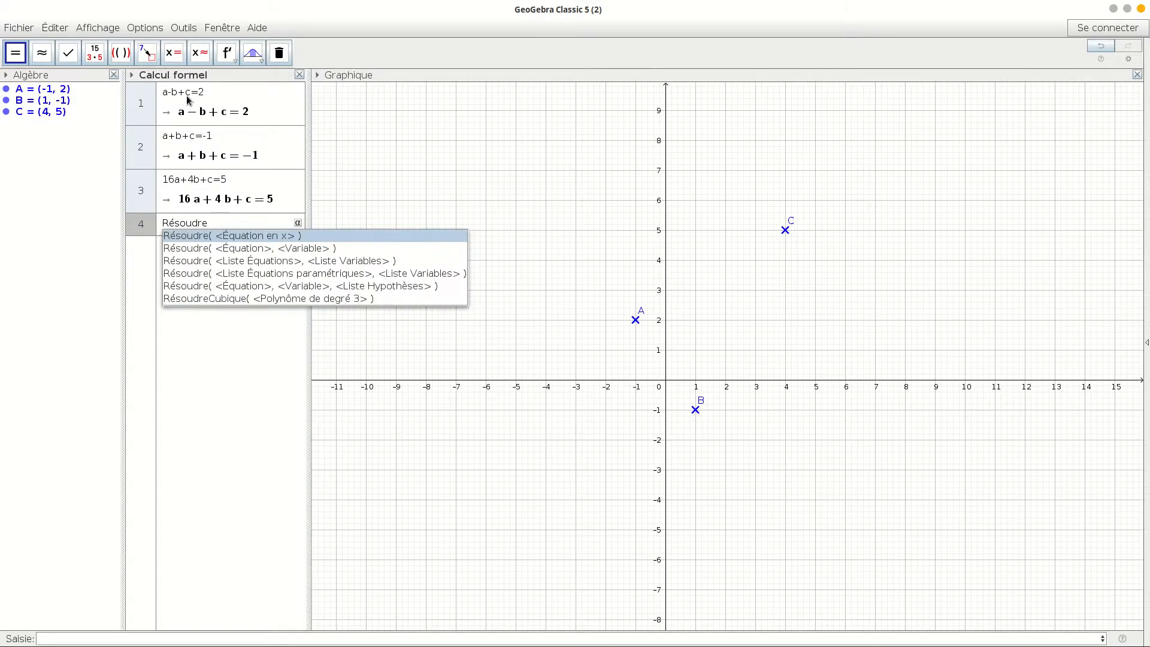
click(250, 262)
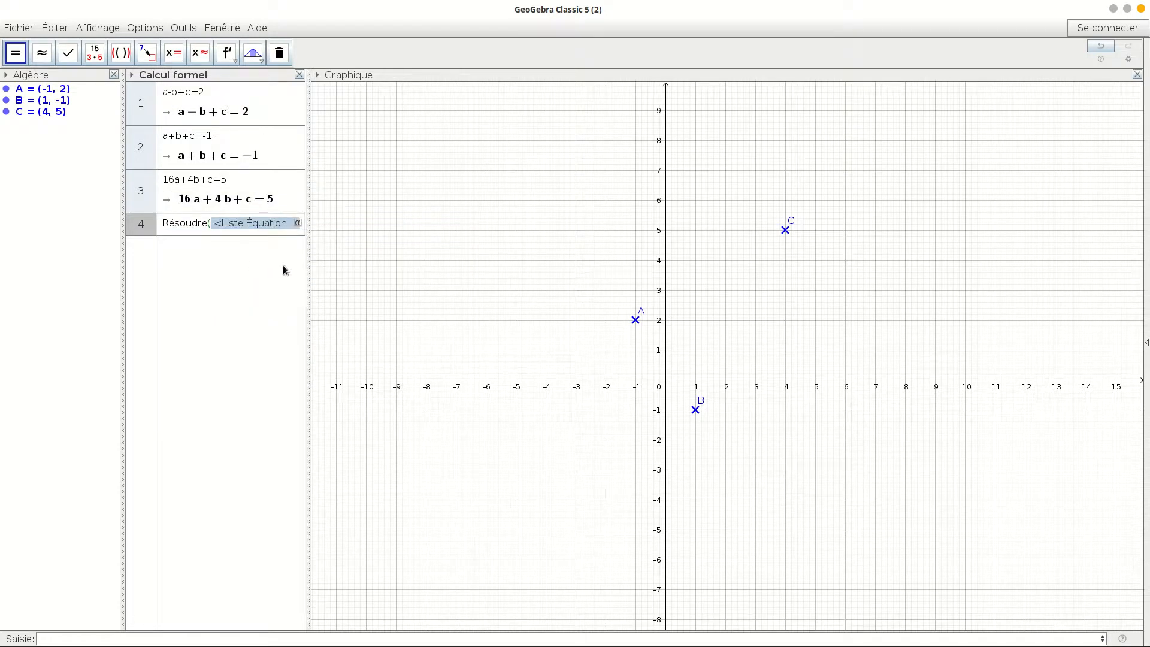
drag(301, 285, 459, 313)
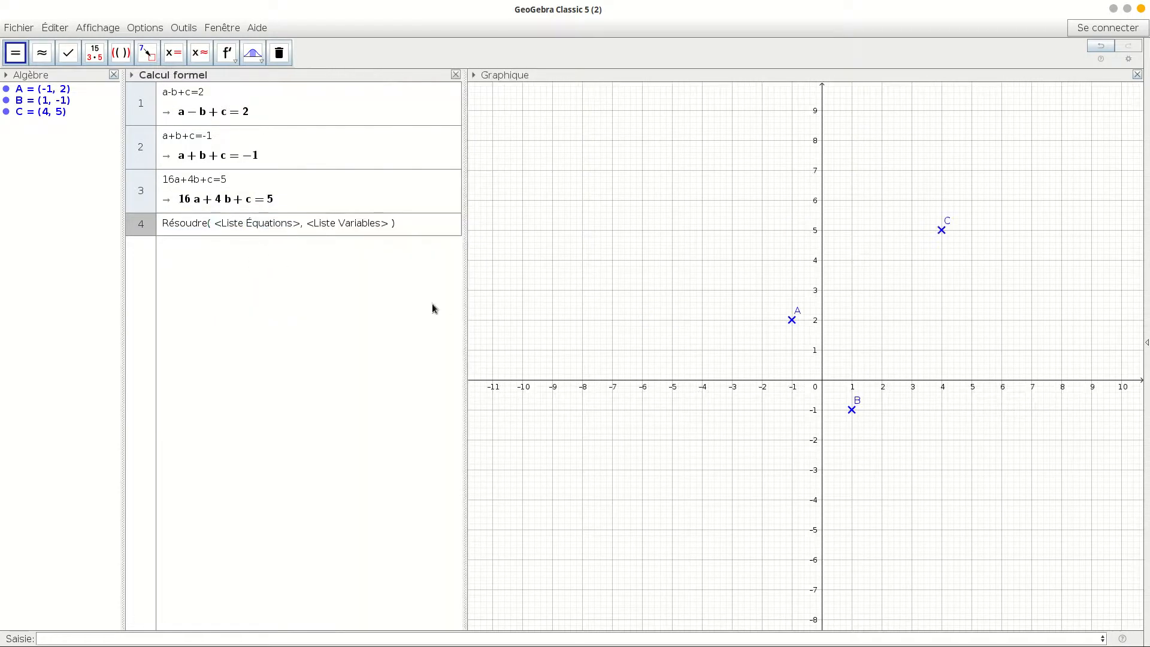
Step: Replace the equation list placeholder in the Résoudre command with the row references {$1,$2,$3}
click(289, 225)
drag(301, 223, 214, 223)
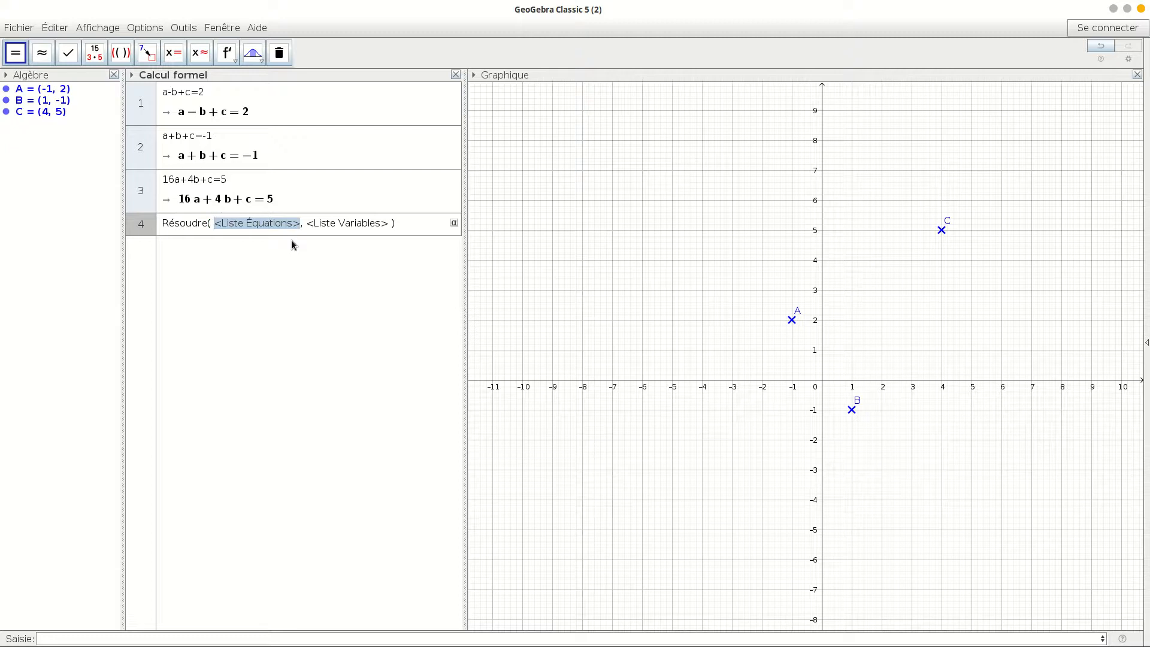
text({)
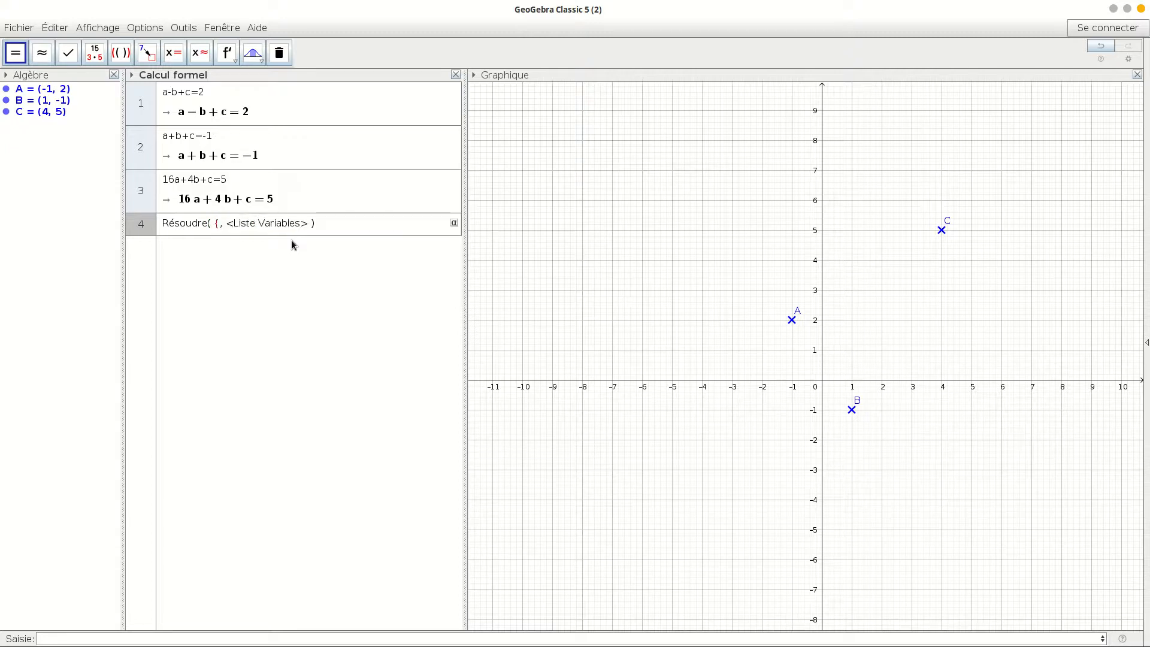
text(})
right_click(209, 113)
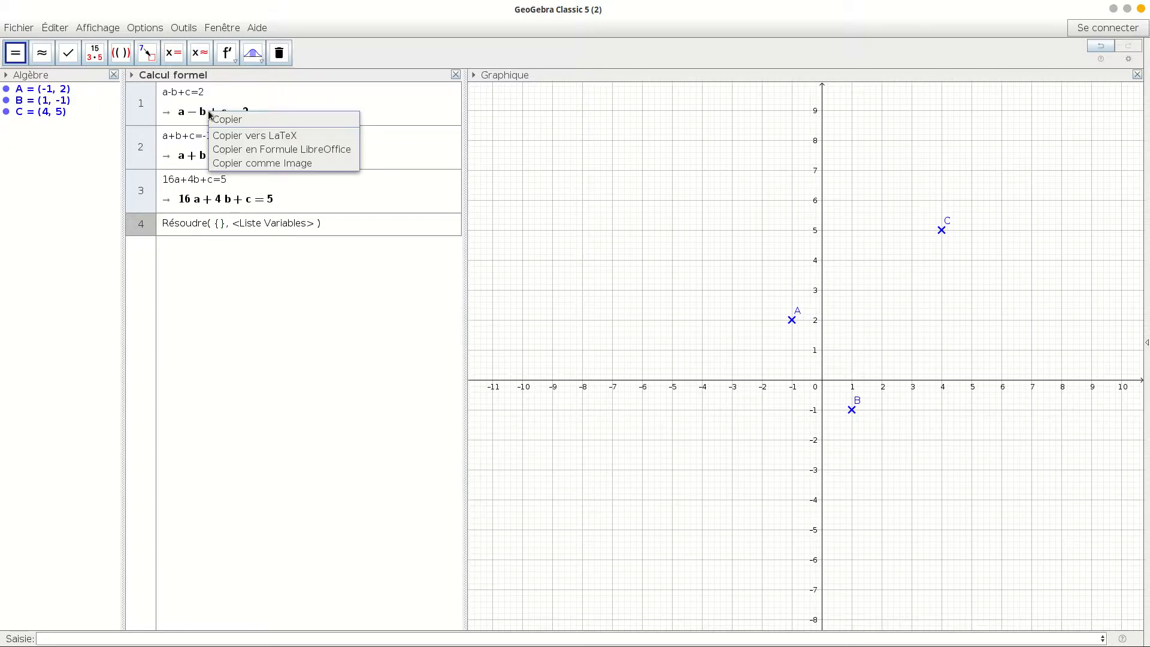
click(218, 224)
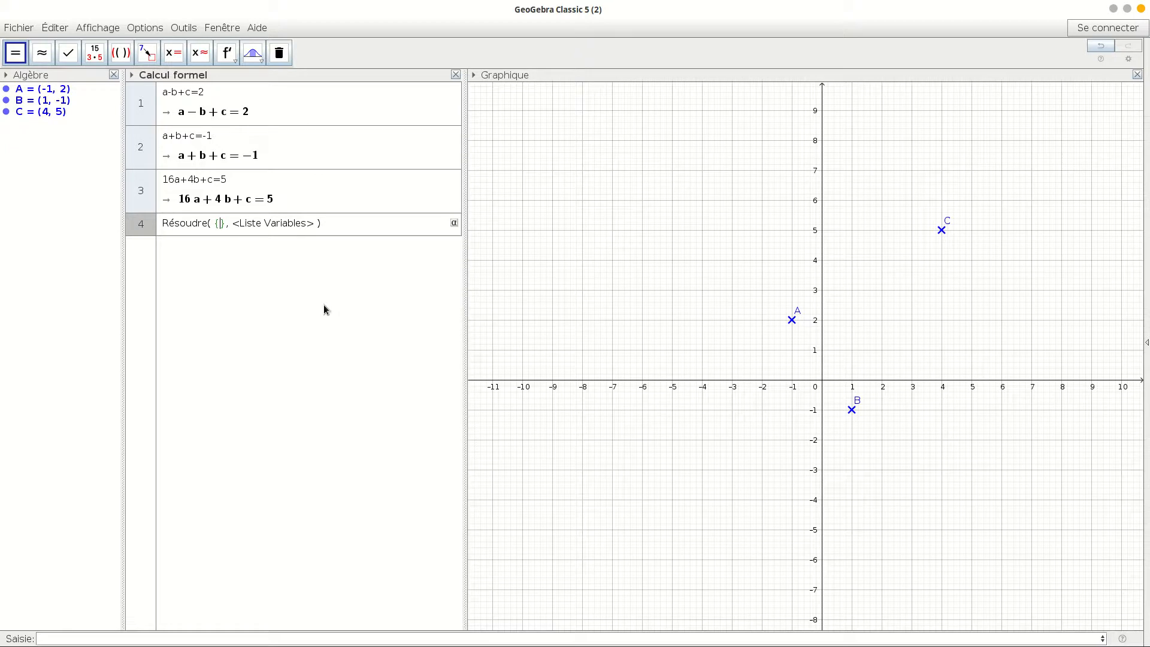
text($&)
key(BackSpace)
text(1,$2,$3)
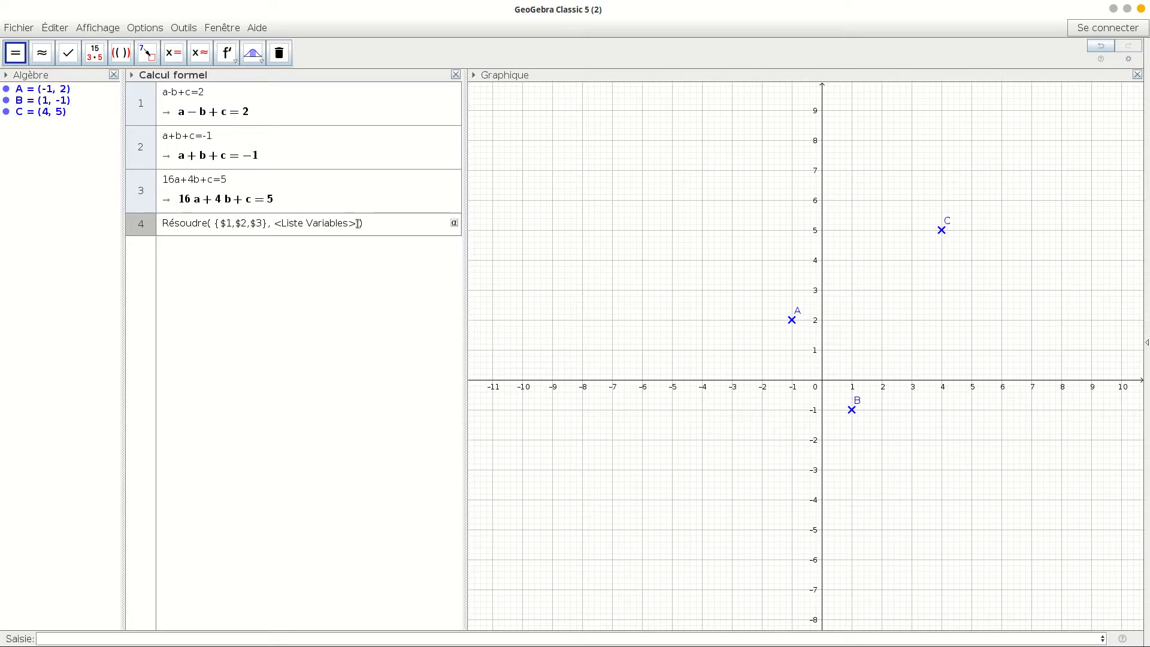
Step: Remove the variable list argument from the Résoudre command and evaluate row 4 to solve the system
drag(358, 223, 267, 226)
key(BackSpace)
key(Return)
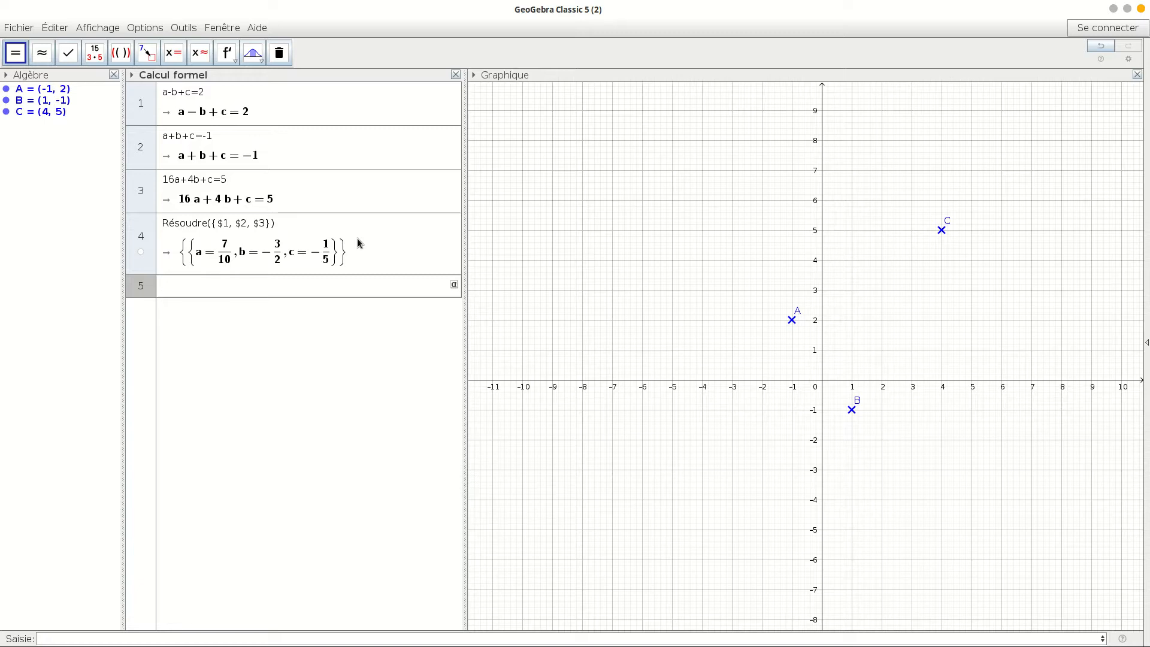
Step: Define the function f(x) = 7/10*x^2 - 3/2*x - 1/5 through the Saisie input
click(50, 639)
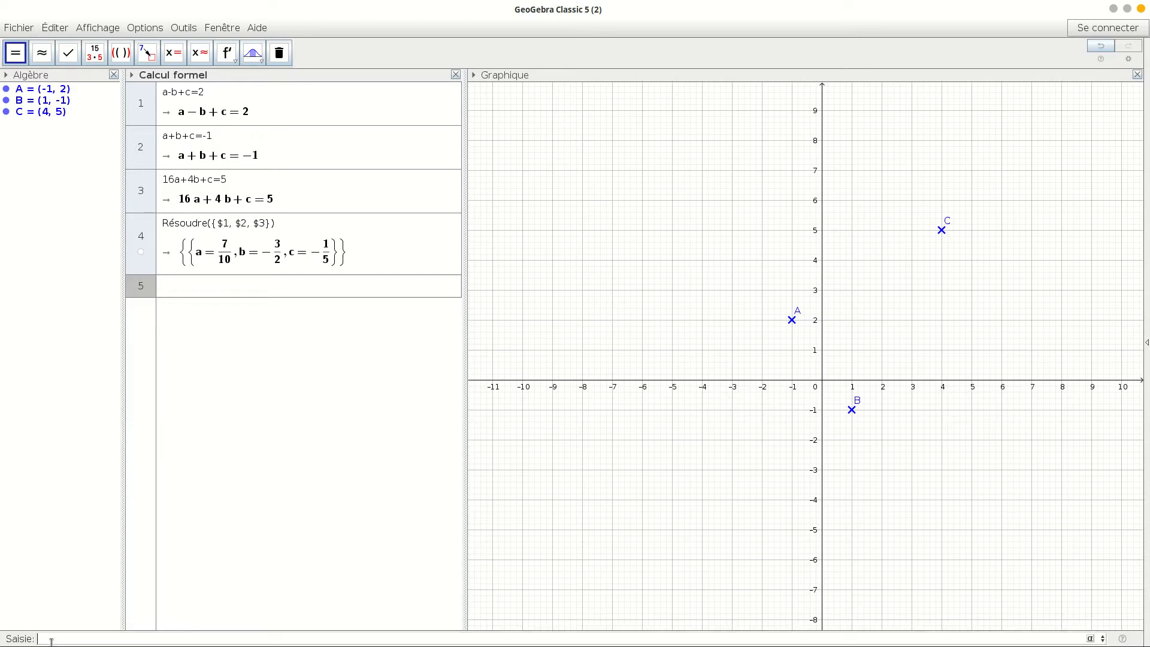
text(f(x) = 7/)
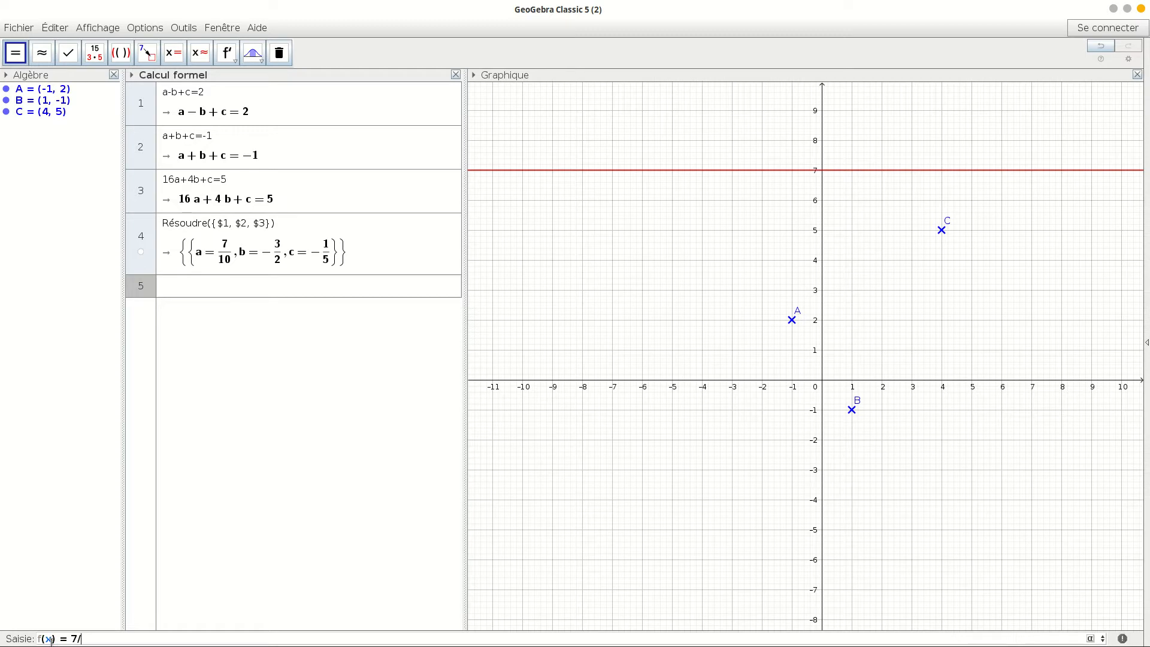
text(10*x)
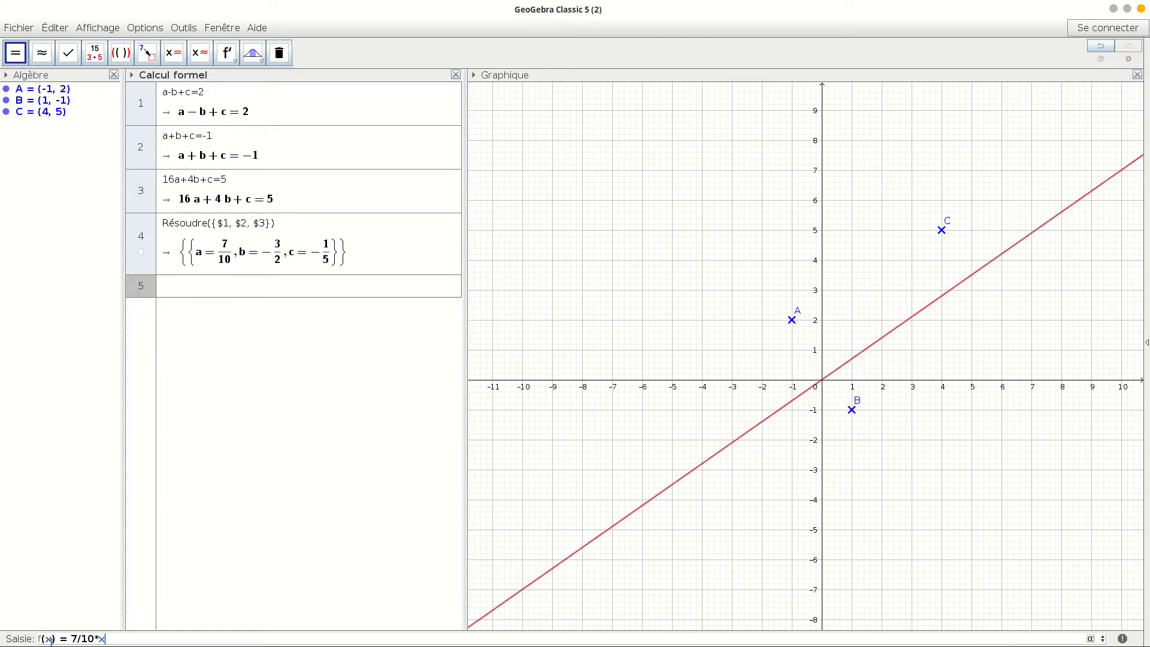
text(^2)
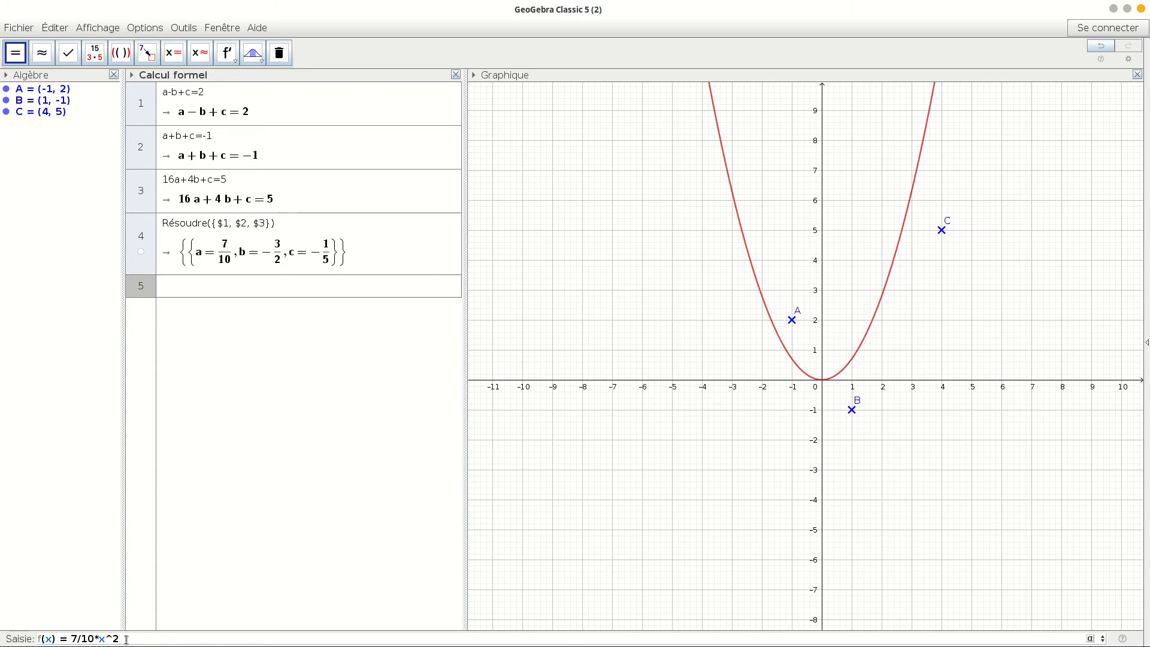
text(- 3/2*)
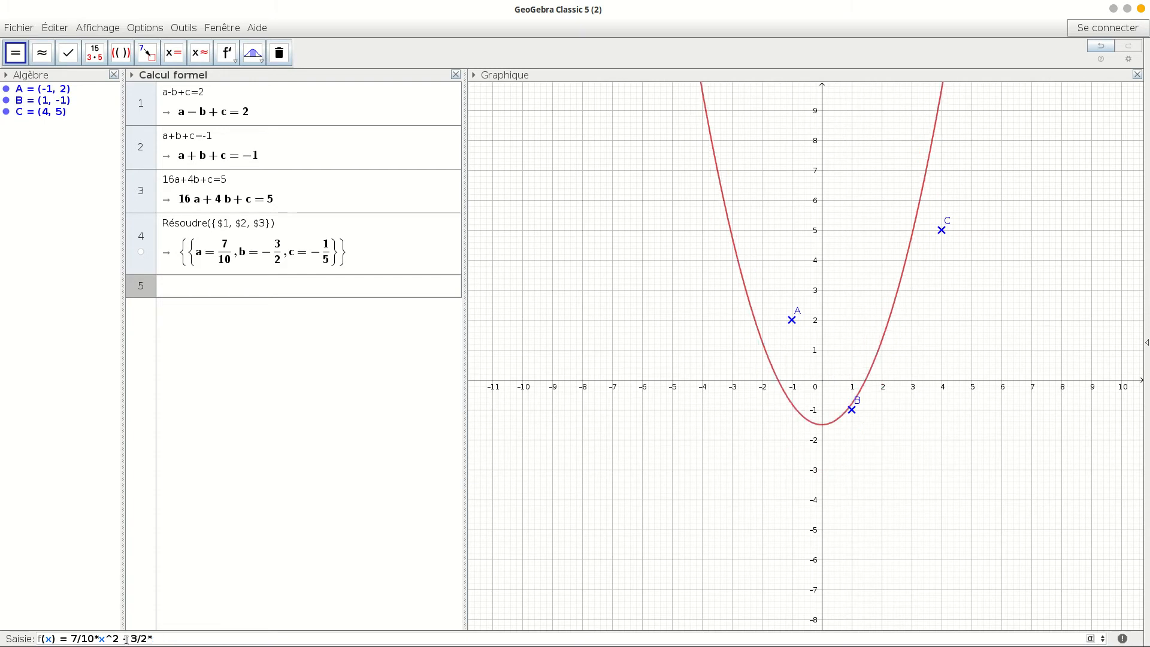
text(x -1/5)
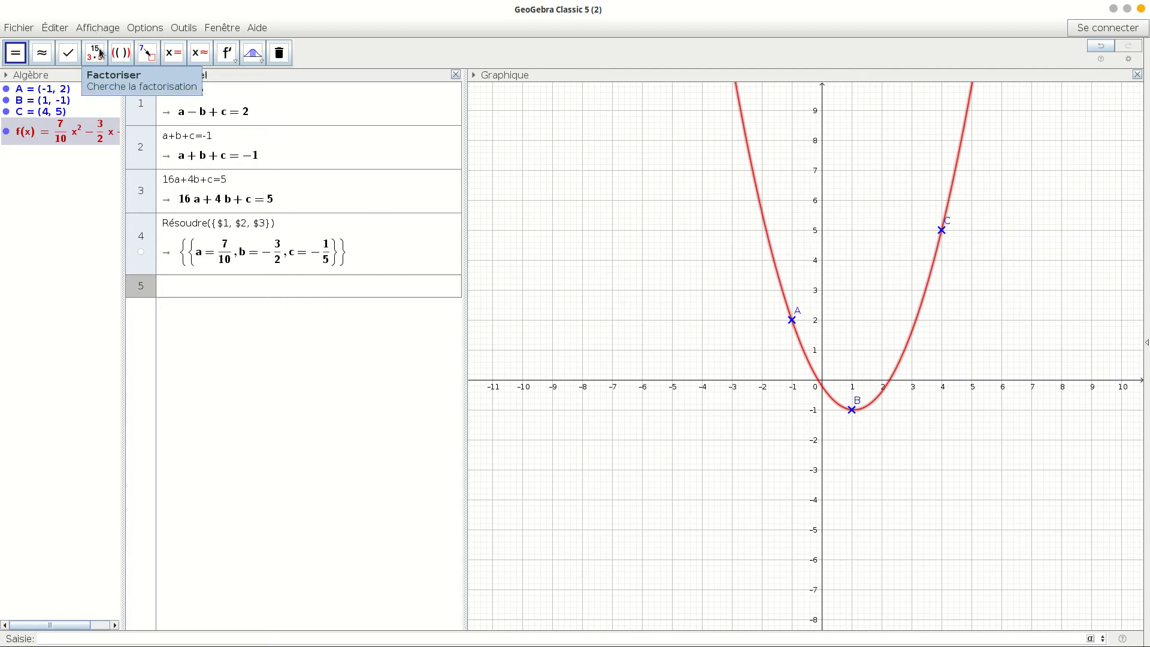
Step: Close the Calcul formel view and widen the Algèbre view enough to fit the whole expression of f
click(456, 74)
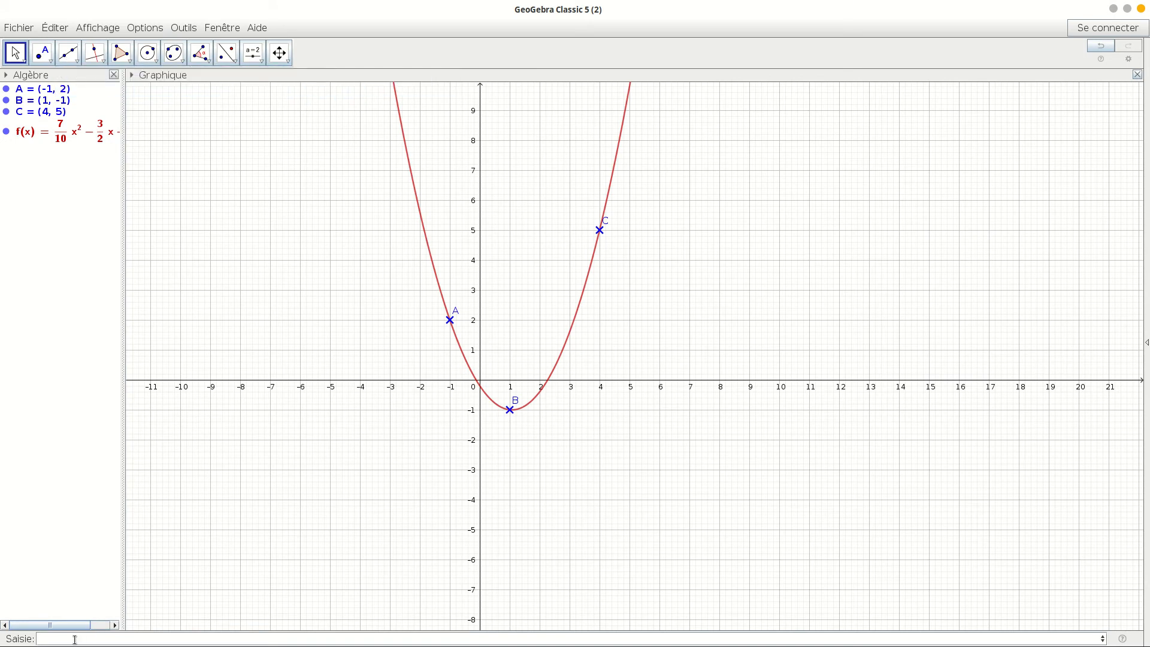
drag(116, 542, 234, 530)
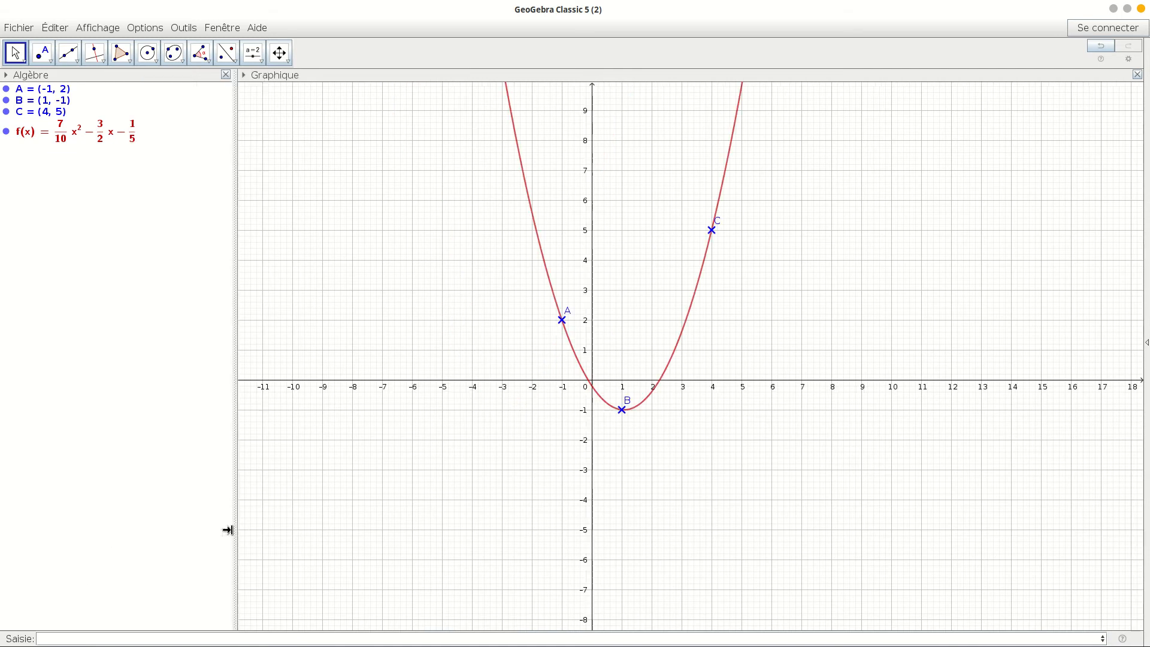
Step: Colour function f dark green, increase its line thickness in its properties, and clear the selection
right_click(66, 135)
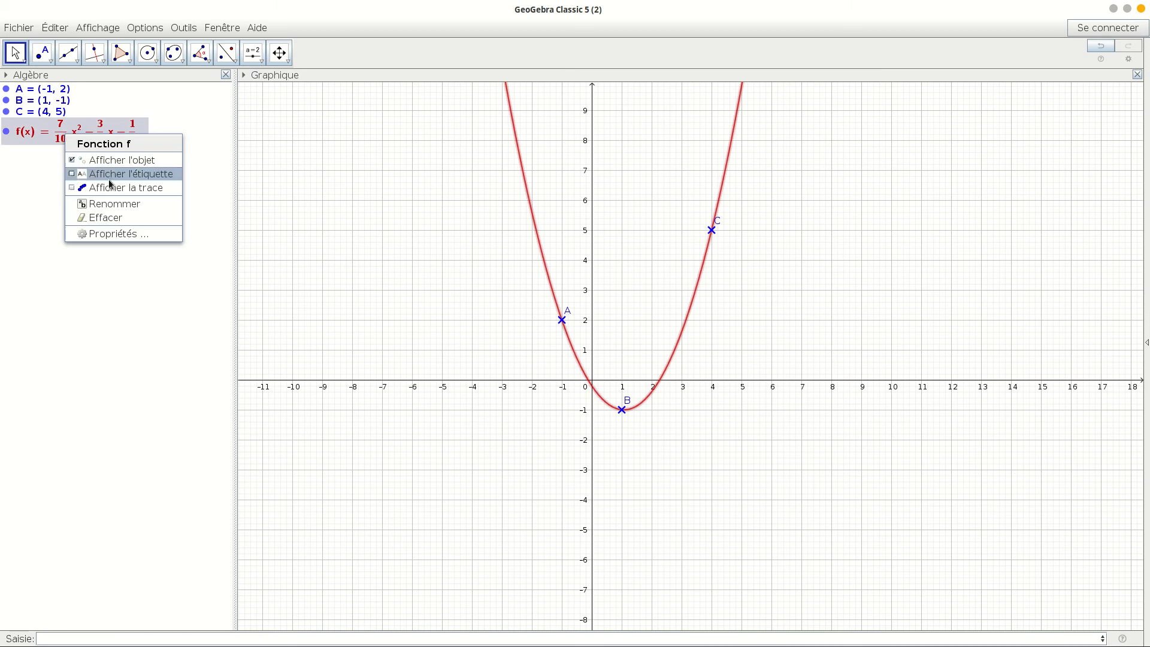
click(120, 234)
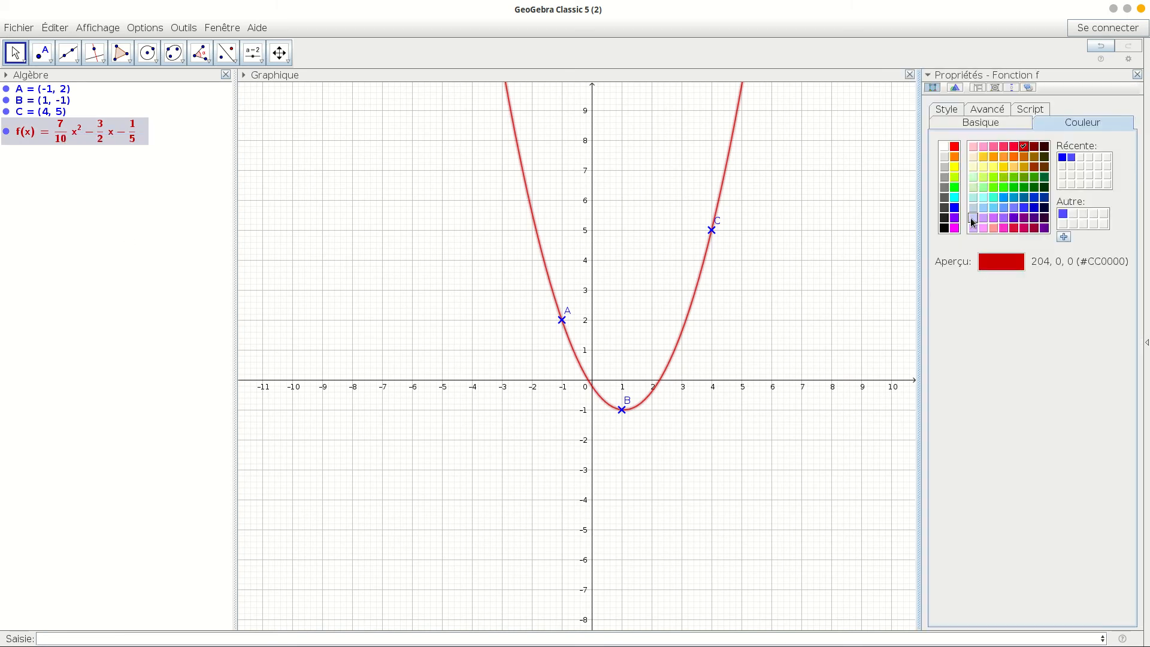
click(1036, 192)
click(946, 109)
drag(980, 157, 997, 158)
click(1137, 75)
click(430, 313)
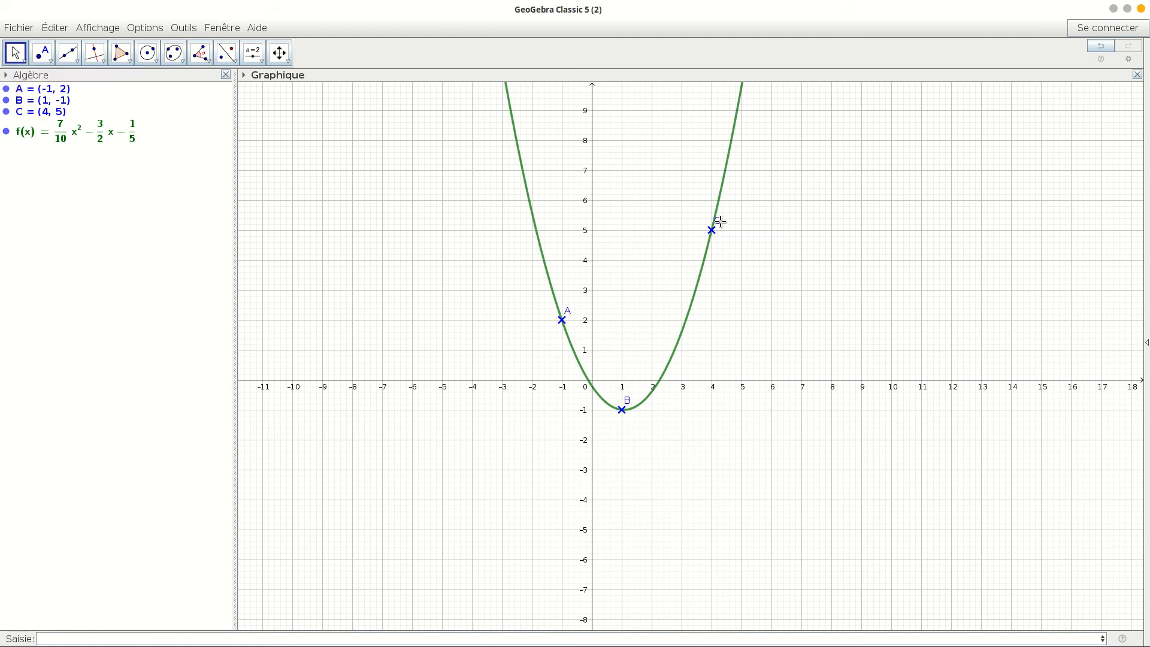
Step: Move the labels of points C, A and B off the curve, placing each one just below its point
drag(719, 223, 724, 239)
drag(565, 316, 551, 336)
drag(629, 403, 629, 430)
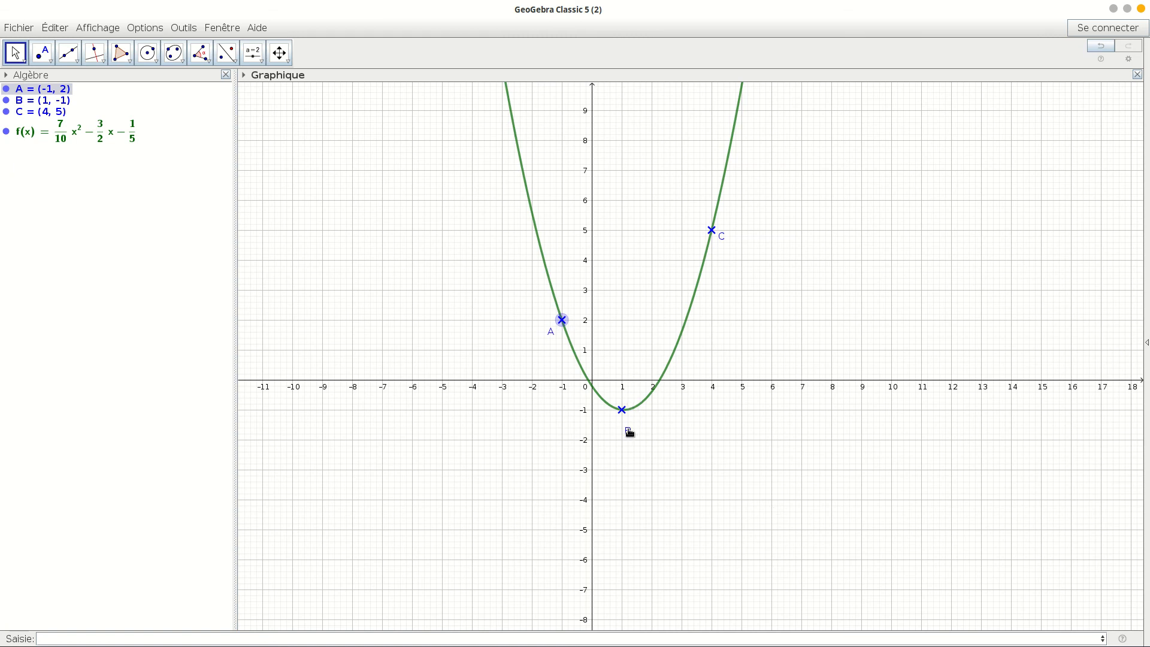
drag(627, 430, 627, 423)
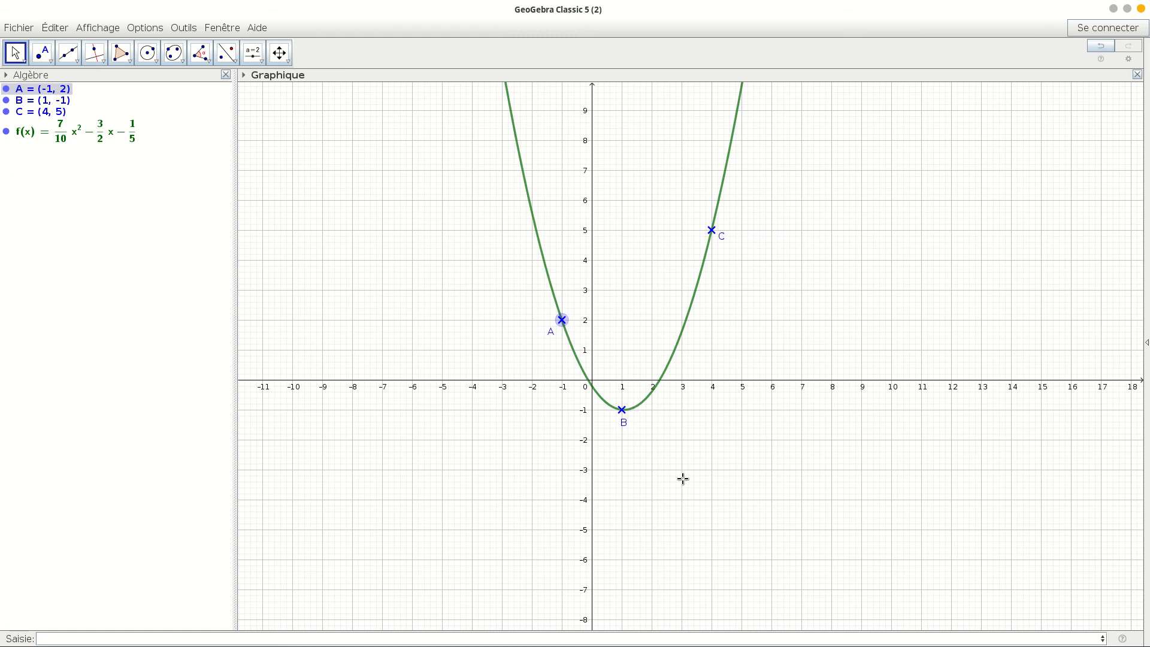